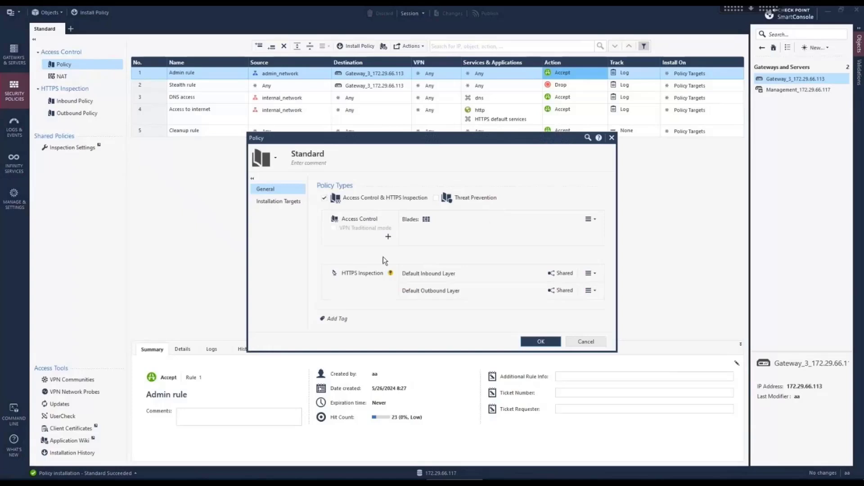
# - Add an Access Control layer named DynamicLayer1 to the Standard policy, set it as a Dynamic Layer, and save the policy
pyautogui.click(388, 236)
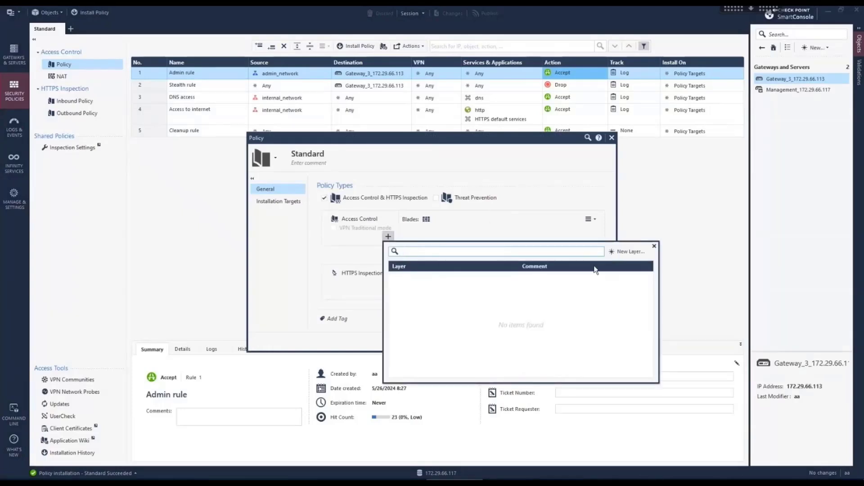
pyautogui.click(621, 250)
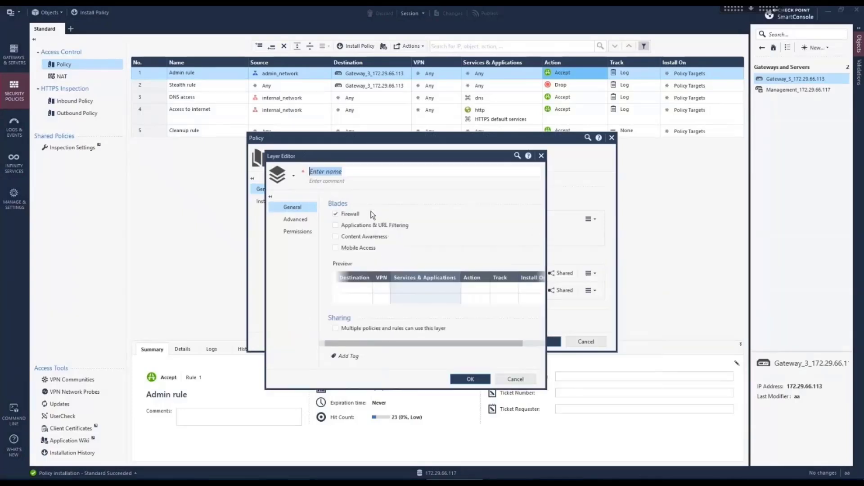
pyautogui.write('Dynamic')
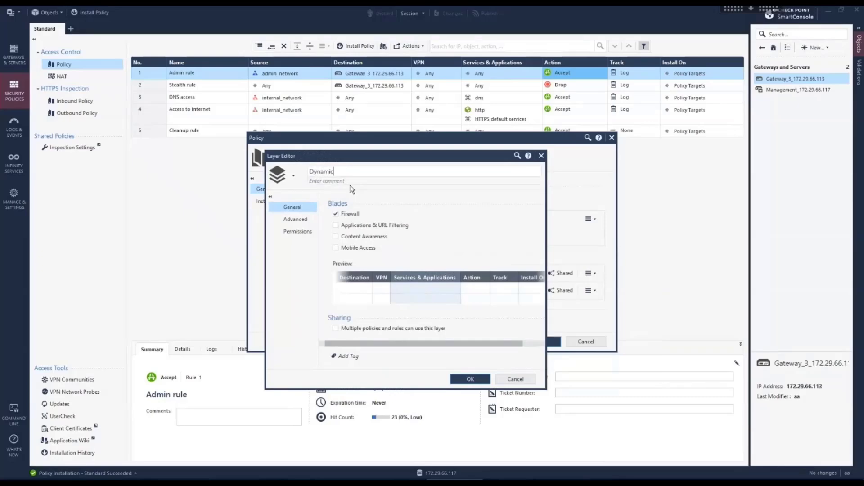
pyautogui.write('Layer1')
pyautogui.click(298, 220)
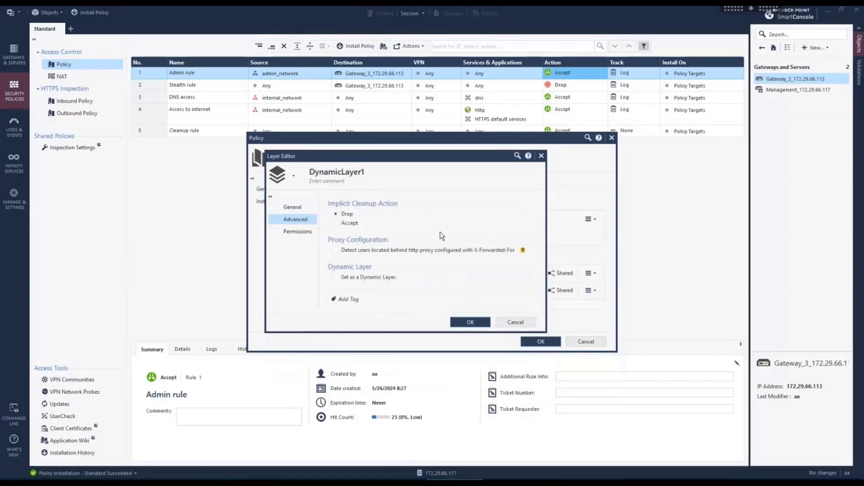
pyautogui.click(335, 277)
pyautogui.click(468, 322)
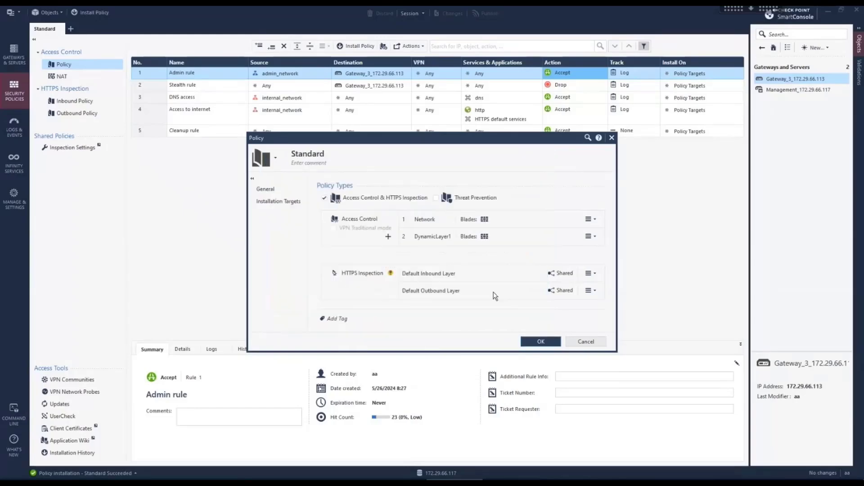
pyautogui.click(530, 342)
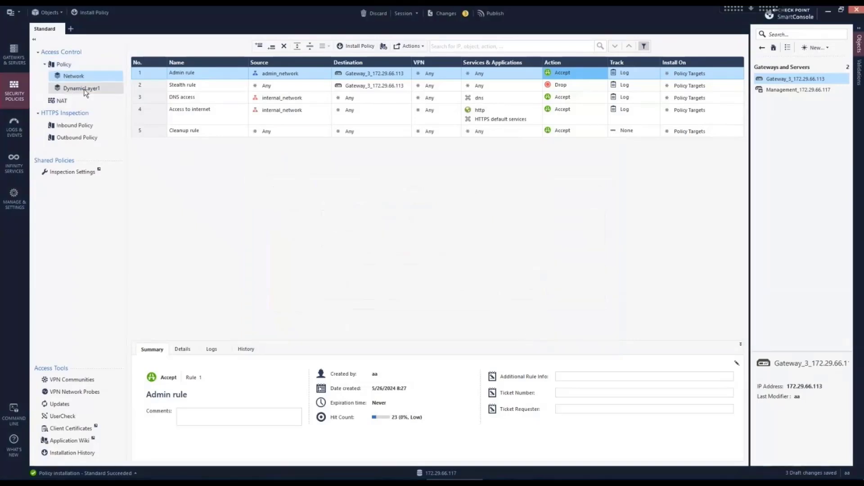
# - Set the action of DynamicLayer1's Cleanup rule to Accept
pyautogui.click(85, 90)
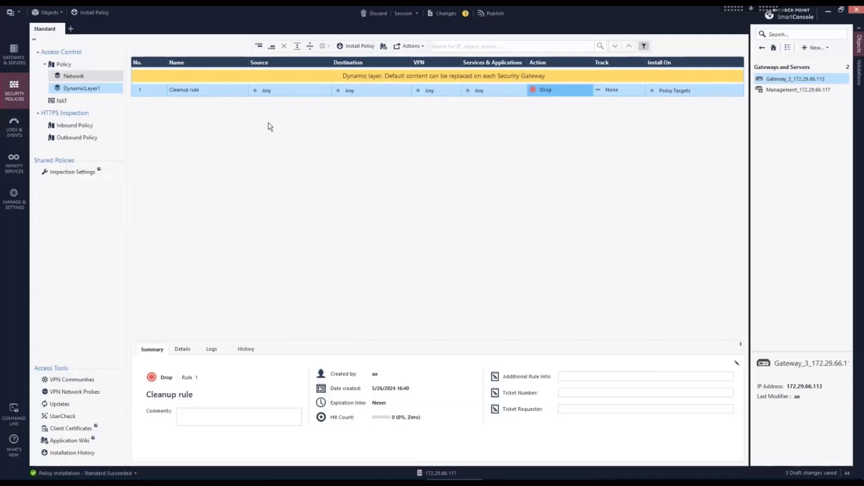
pyautogui.click(548, 96)
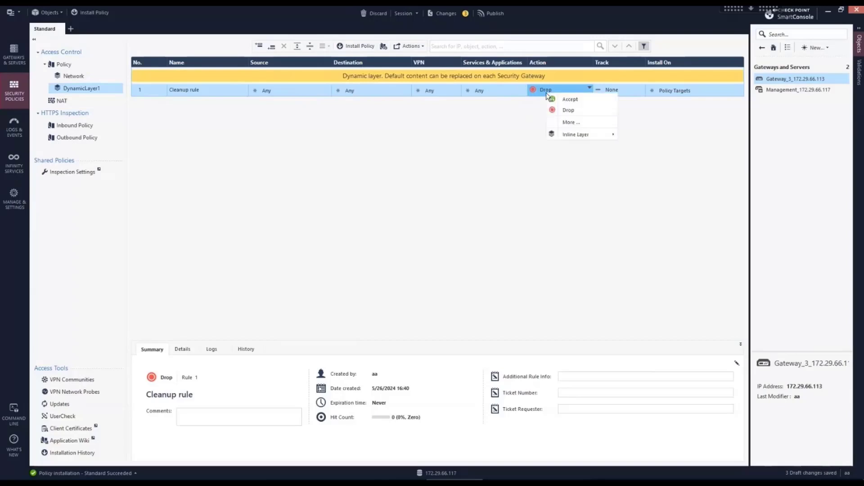
pyautogui.click(569, 99)
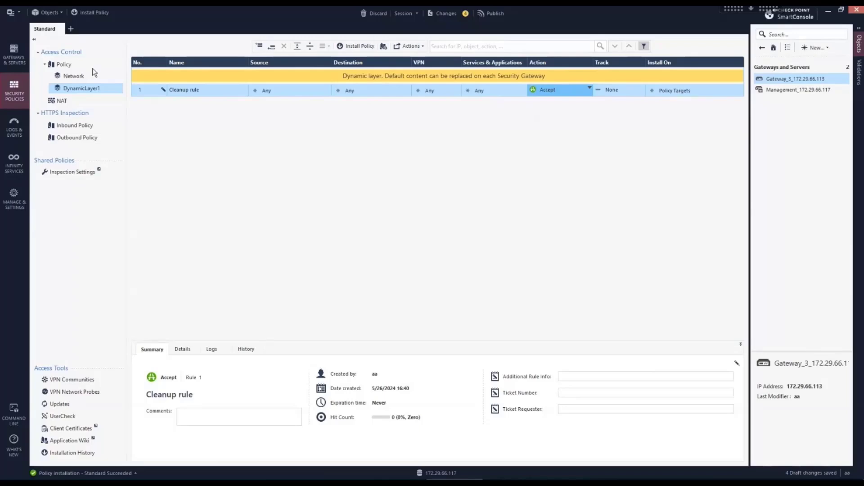
# - Publish the session changes and install the Standard policy on Gateway_3_172.29.66.113
pyautogui.click(95, 12)
pyautogui.click(476, 300)
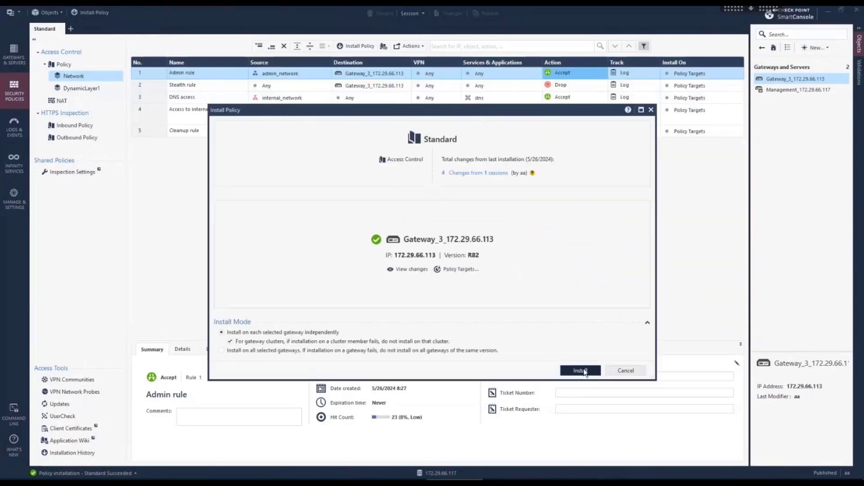
pyautogui.click(581, 370)
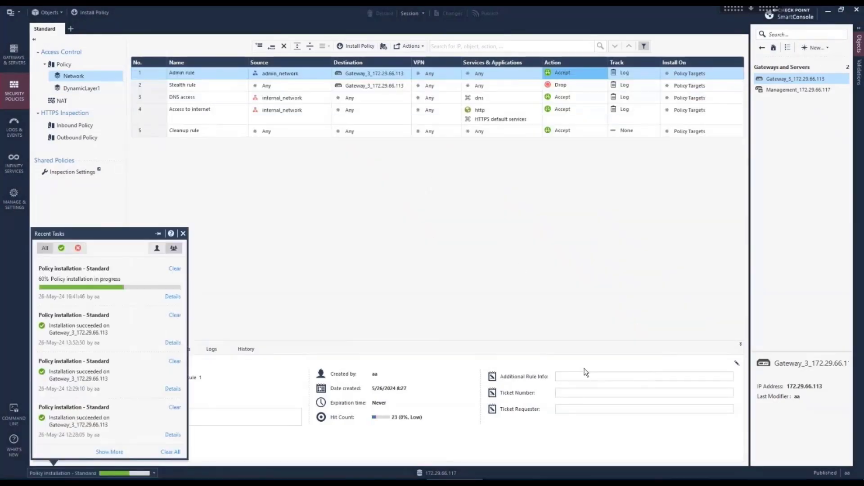
pyautogui.click(522, 330)
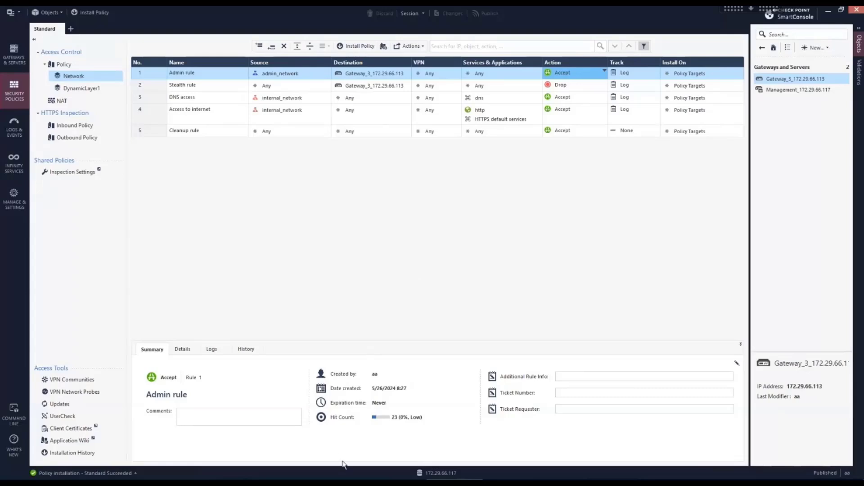
# - Switch to the GAIA API Reference in the browser and examine the set-dynamic-content command's overview and request URL
pyautogui.moveTo(346, 448)
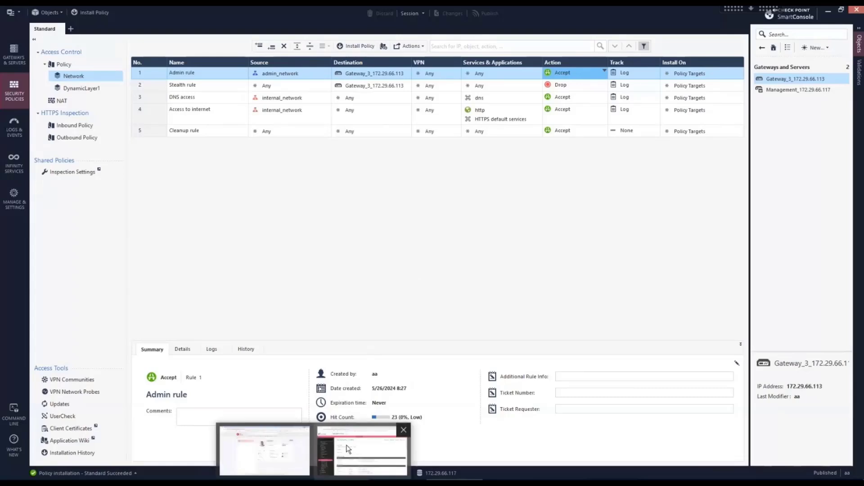
pyautogui.click(346, 449)
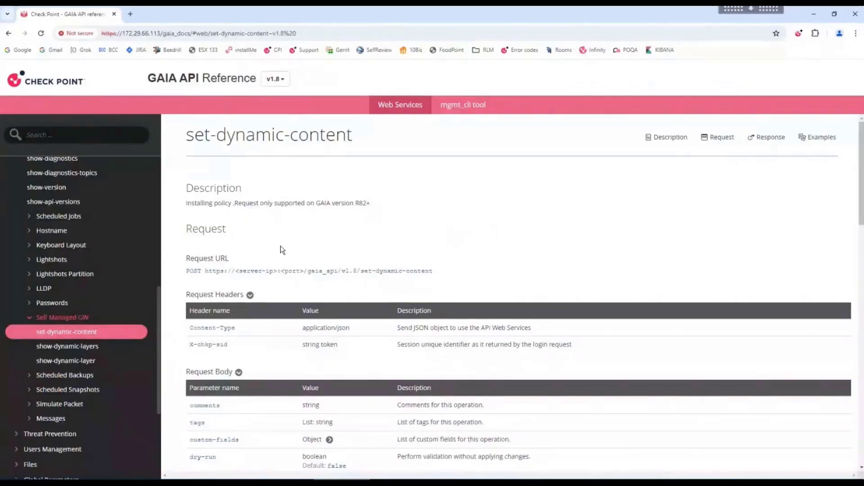
pyautogui.moveTo(186, 135); pyautogui.dragTo(354, 134)
pyautogui.click(409, 211)
pyautogui.scroll(-6, 411, 270)
pyautogui.scroll(4, 412, 273)
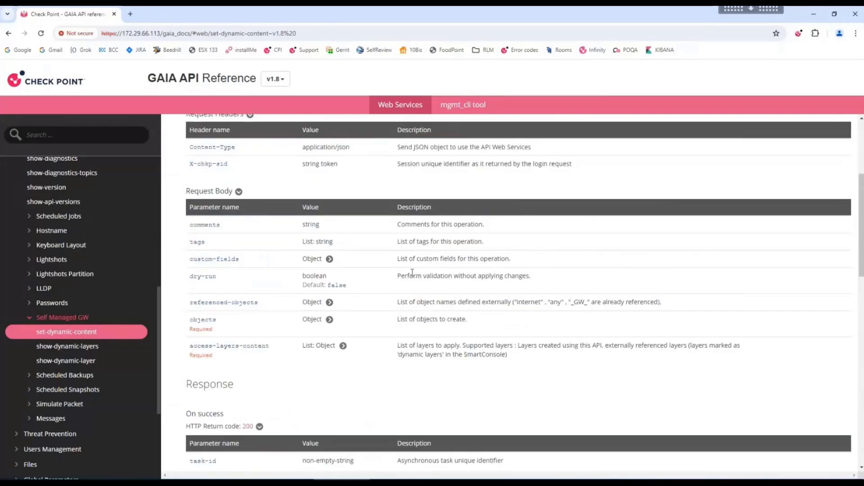
pyautogui.scroll(2, 411, 273)
pyautogui.moveTo(449, 272); pyautogui.dragTo(178, 272)
pyautogui.click(486, 268)
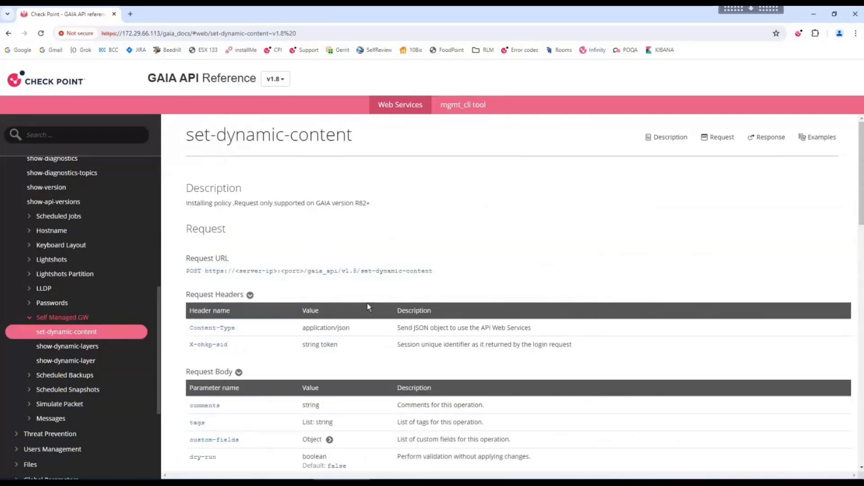
# - Examine the referenced-objects, objects and access-layers-content parameters in the set-dynamic-content request body
pyautogui.scroll(-3, 367, 306)
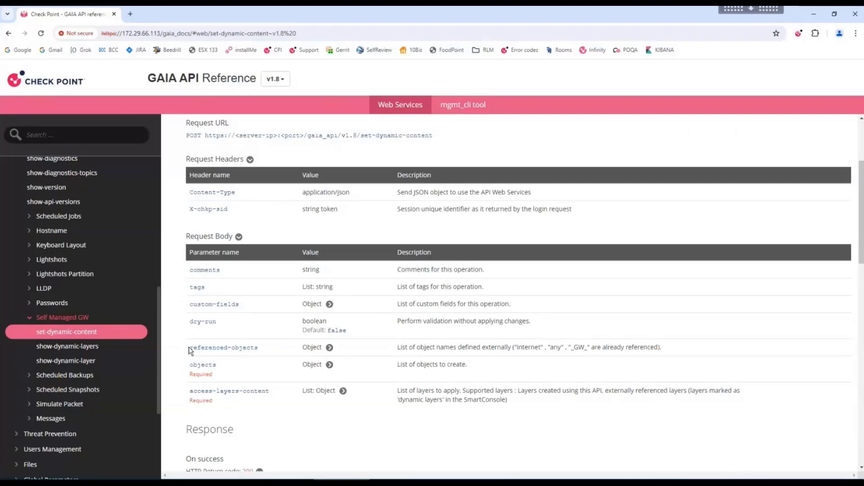
pyautogui.moveTo(189, 347); pyautogui.dragTo(543, 406)
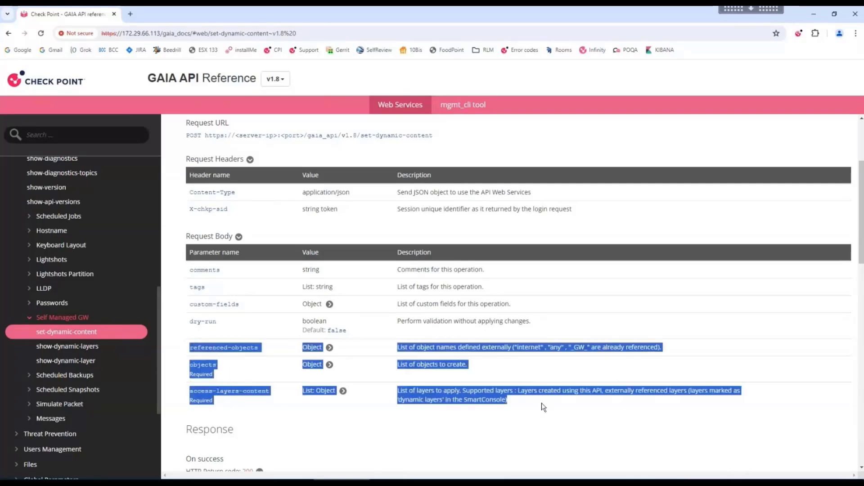
pyautogui.click(527, 410)
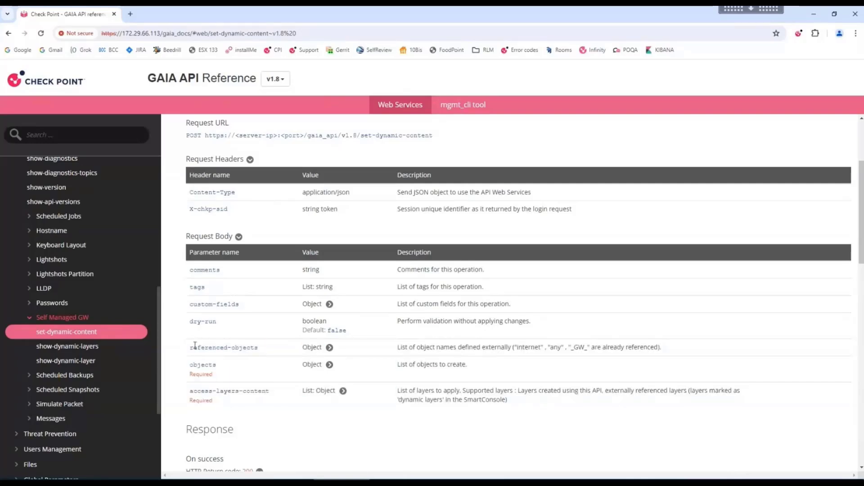
pyautogui.moveTo(189, 347); pyautogui.dragTo(247, 347)
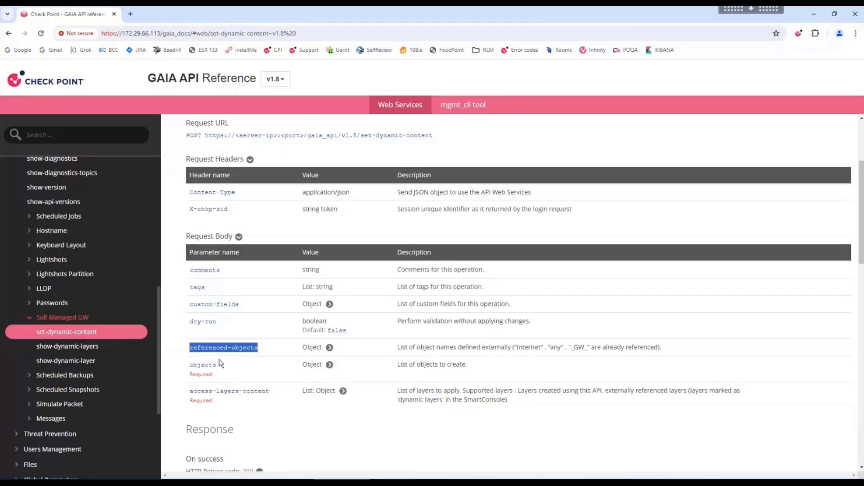
pyautogui.click(182, 356)
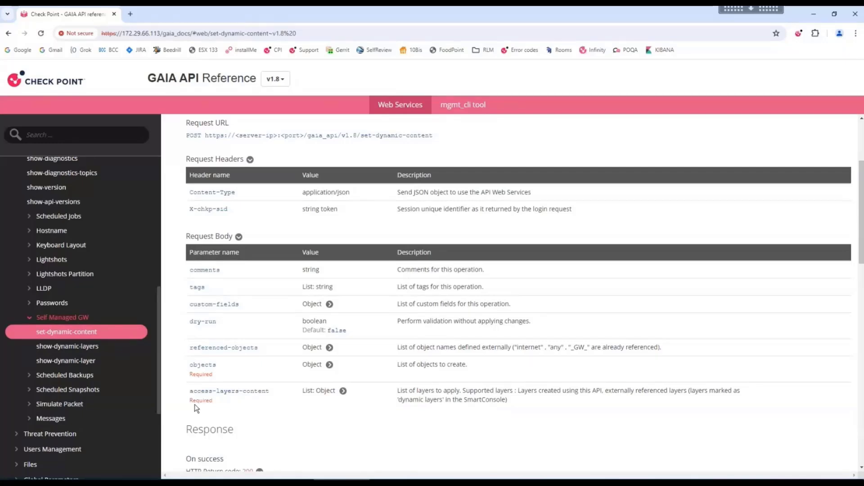
pyautogui.moveTo(189, 390); pyautogui.dragTo(268, 393)
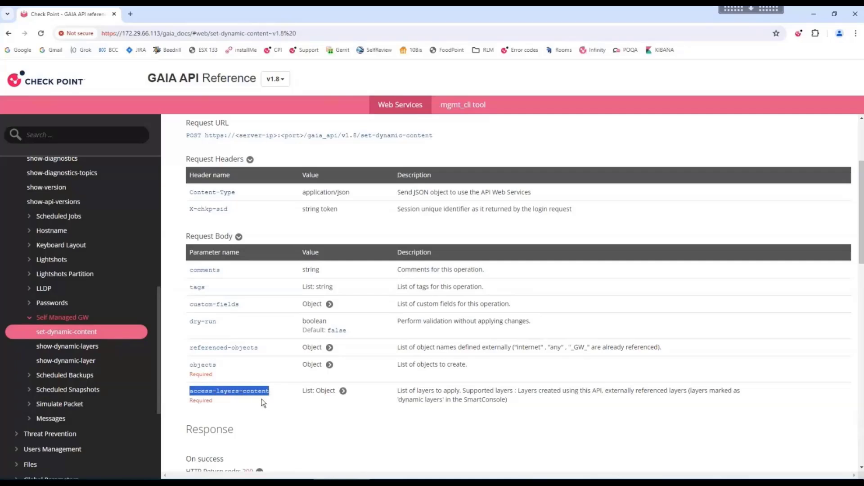
pyautogui.click(366, 433)
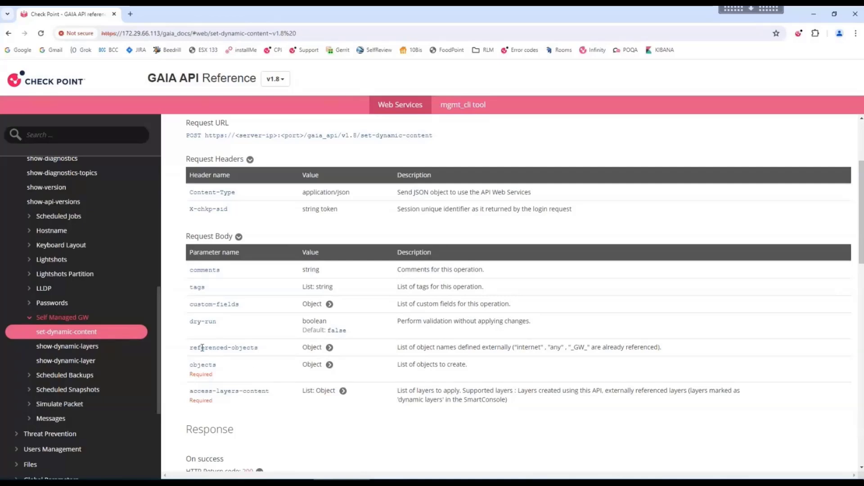
# - Examine the nested parameters of objects, including hosts, and those of referenced-objects
pyautogui.click(330, 365)
pyautogui.scroll(-2, 380, 368)
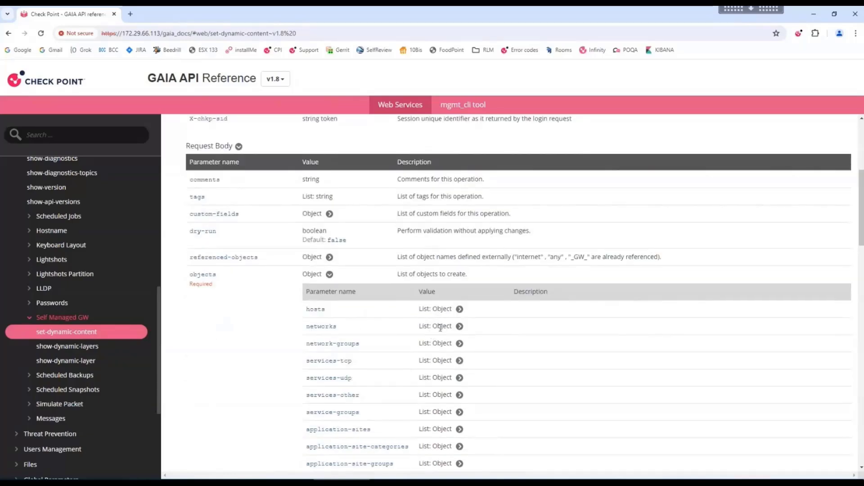
pyautogui.click(459, 310)
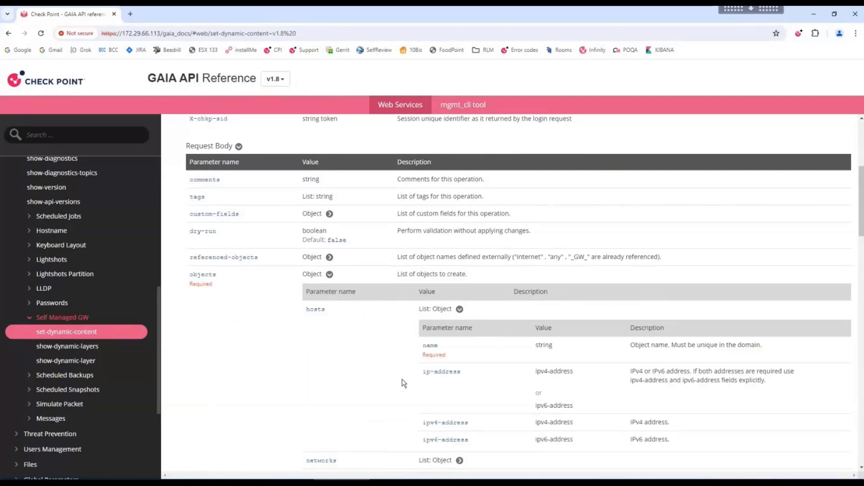
pyautogui.moveTo(423, 376); pyautogui.dragTo(469, 373)
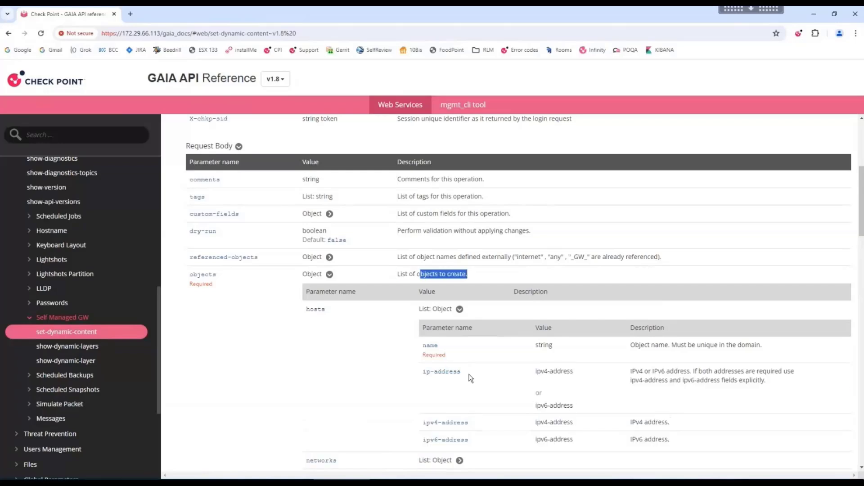
pyautogui.click(329, 274)
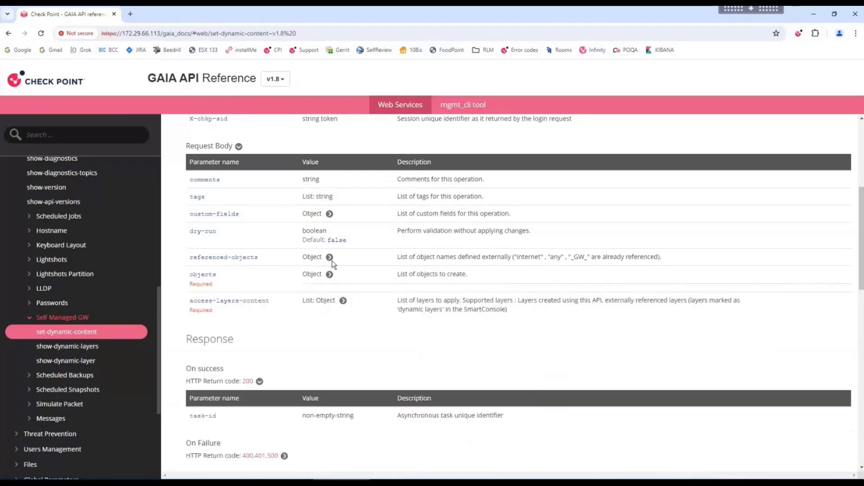
pyautogui.click(330, 258)
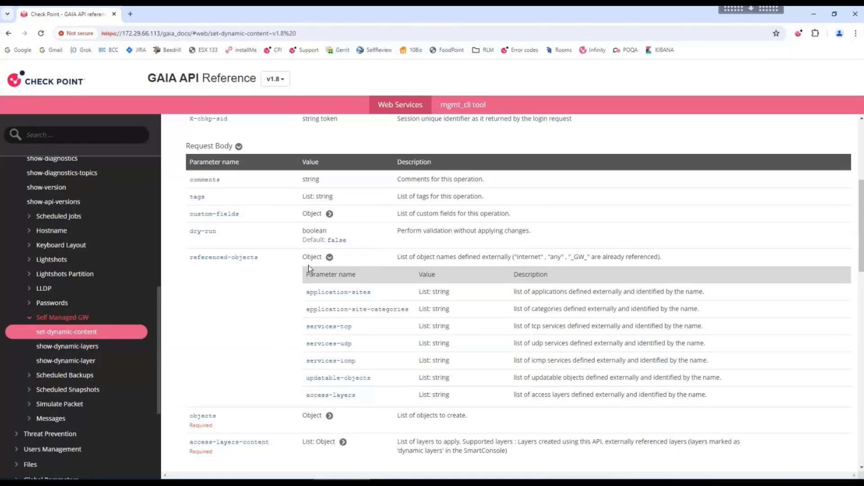
pyautogui.click(329, 258)
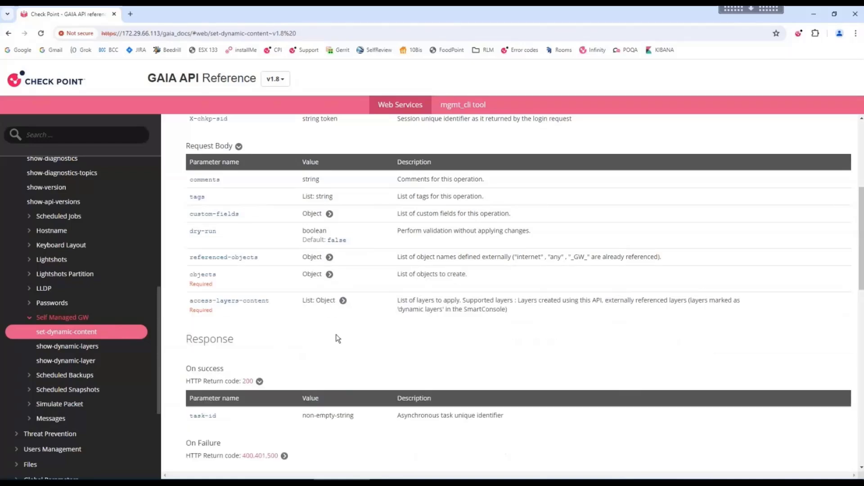
# - Examine the nested parameters of access-layers-content, including the rule fields under rulebase
pyautogui.click(343, 301)
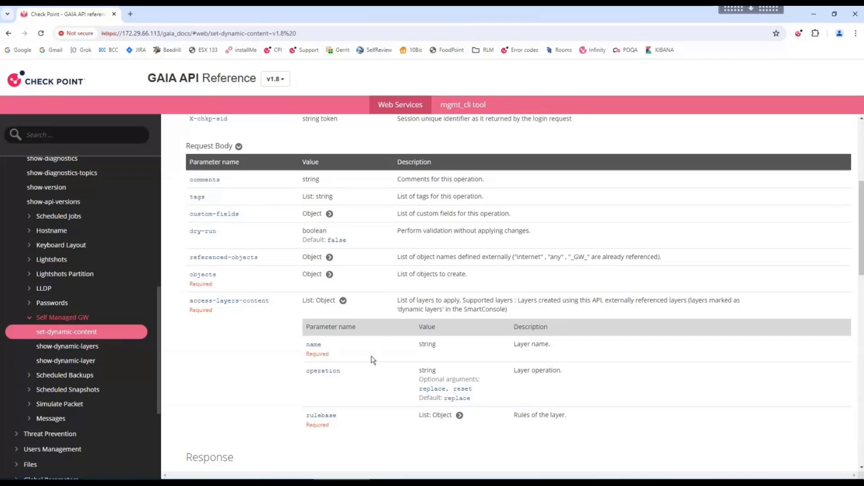
pyautogui.scroll(-1, 383, 373)
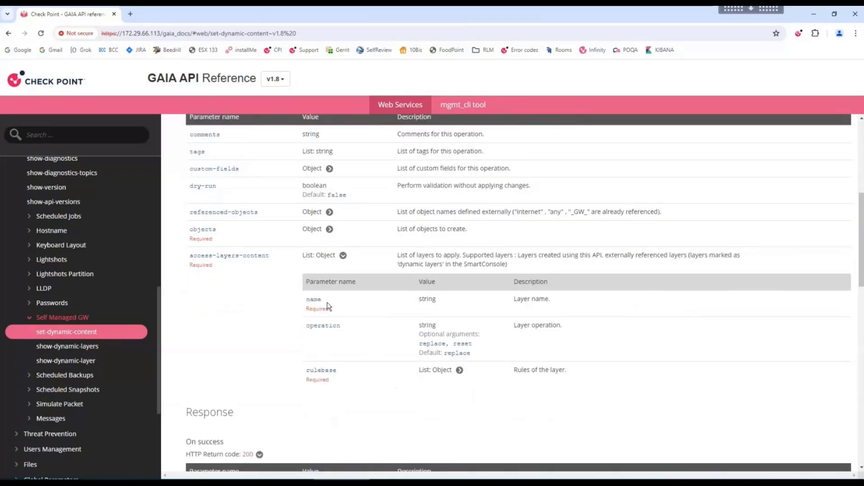
pyautogui.click(459, 371)
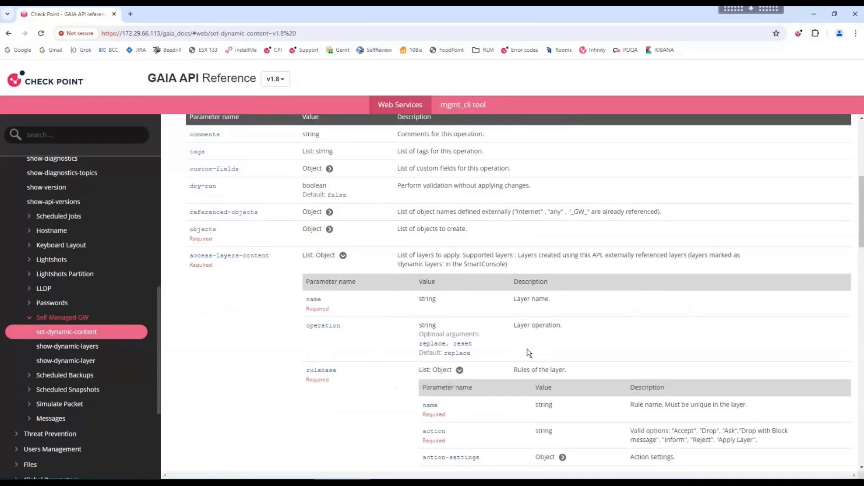
pyautogui.scroll(-3, 545, 358)
pyautogui.scroll(-1, 554, 360)
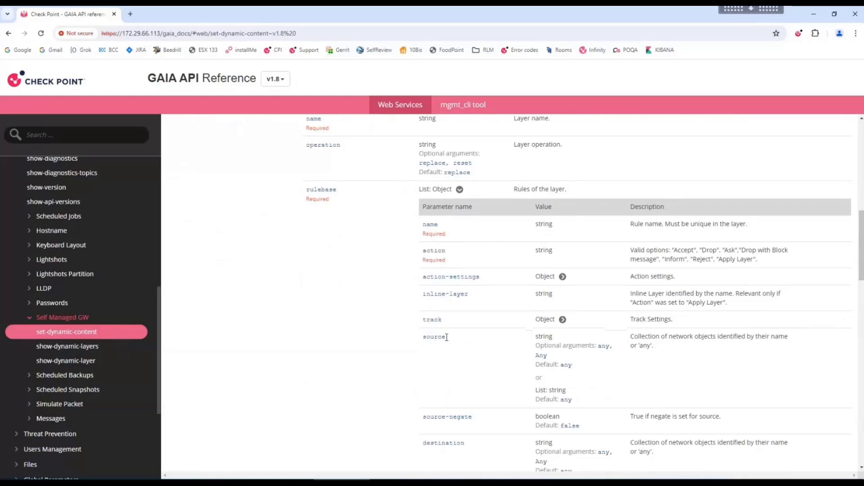
pyautogui.scroll(-3, 492, 363)
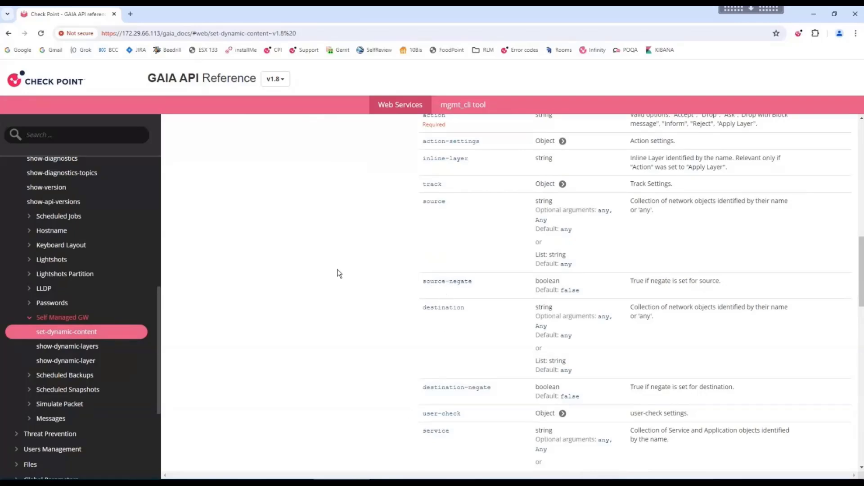
pyautogui.scroll(7, 266, 268)
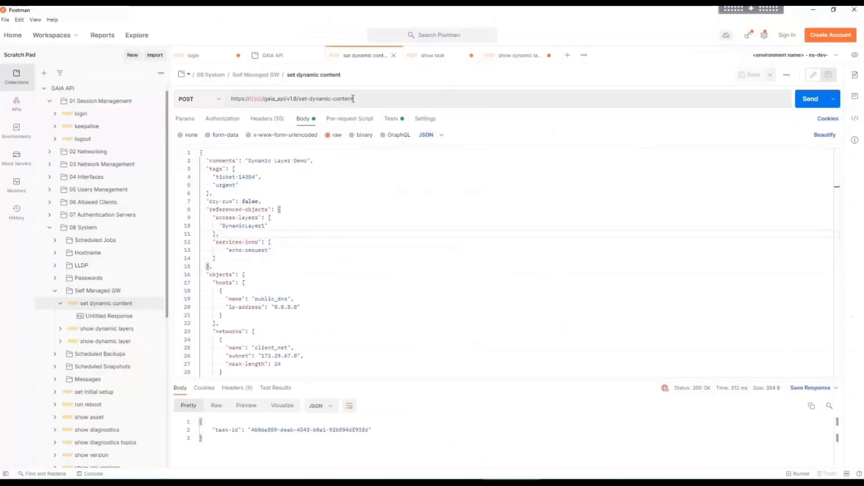
# - Examine the set-dynamic-content request's URL and the comments, tags and dry-run fields in its JSON body
pyautogui.moveTo(354, 98); pyautogui.dragTo(222, 99)
pyautogui.click(316, 202)
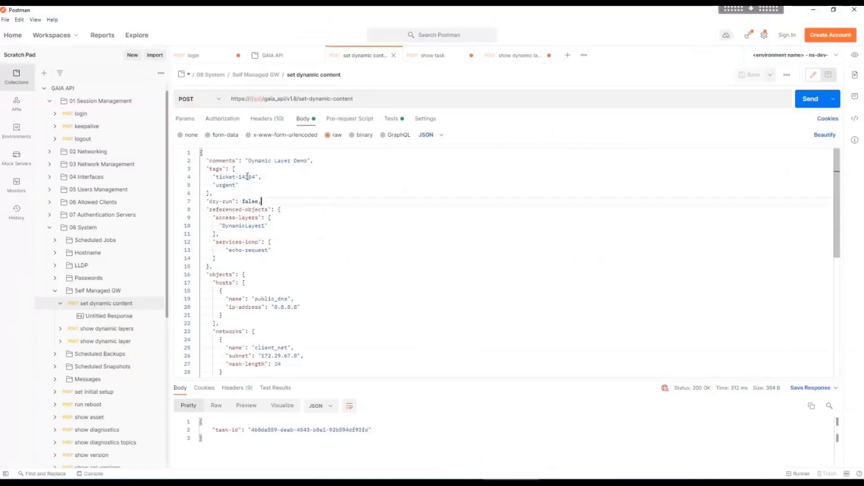
pyautogui.moveTo(207, 160); pyautogui.dragTo(314, 161)
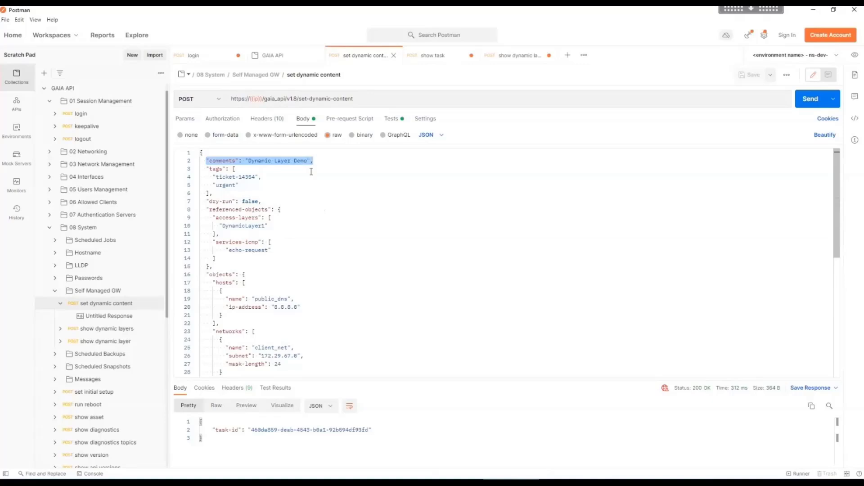
pyautogui.click(268, 173)
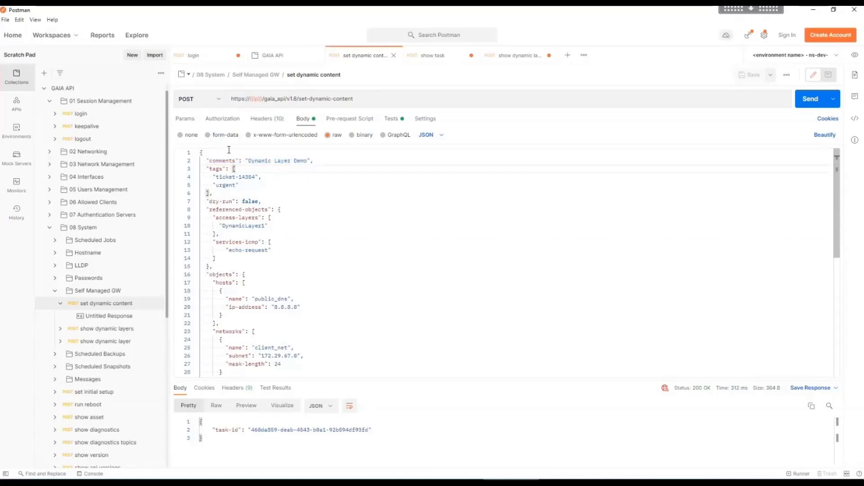
pyautogui.moveTo(206, 169); pyautogui.dragTo(262, 201)
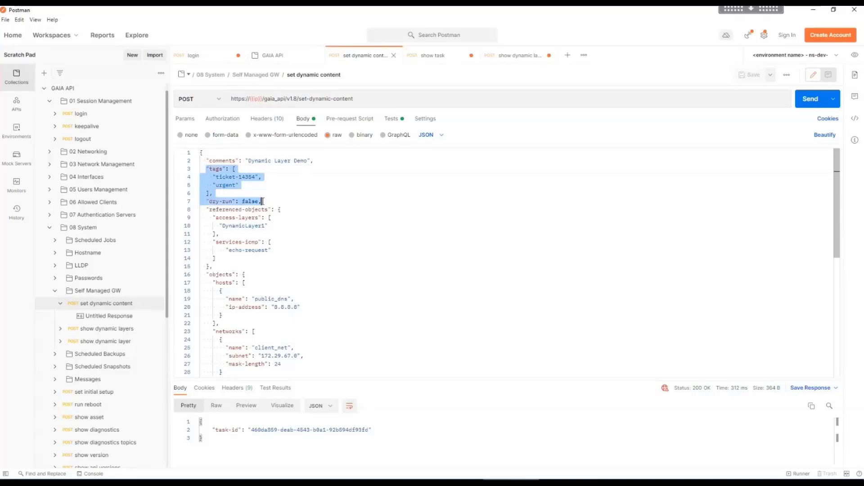
pyautogui.click(311, 211)
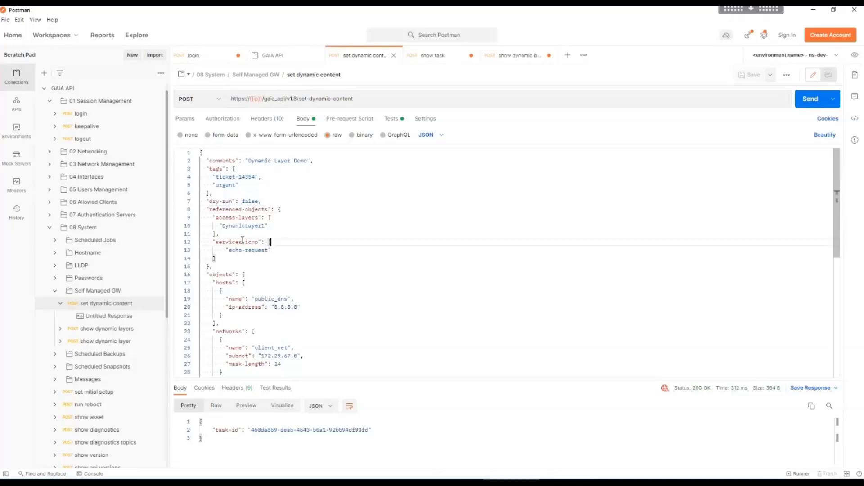
# - Examine the referenced-objects section of the request body, covering its access-layers and services-icmp entries
pyautogui.moveTo(206, 210); pyautogui.dragTo(287, 208)
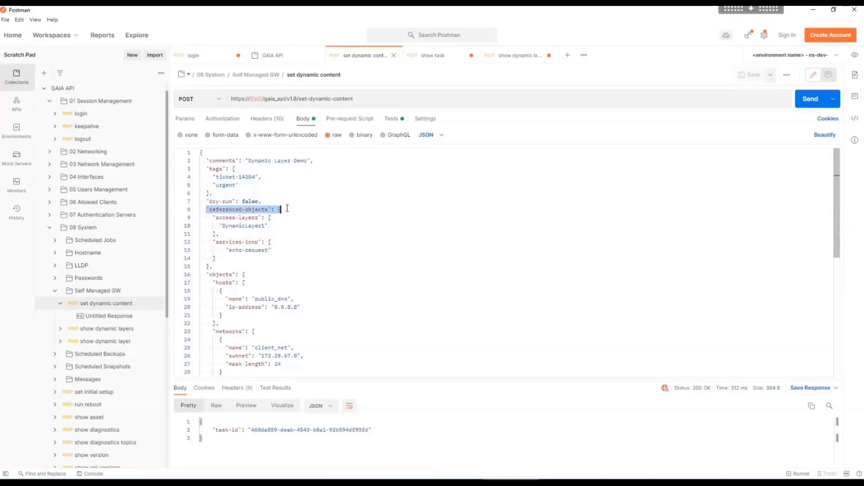
pyautogui.click(257, 234)
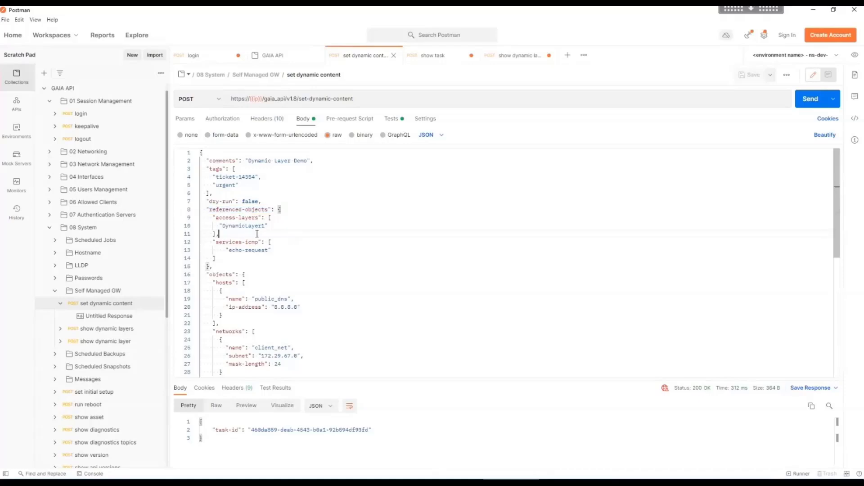
pyautogui.moveTo(205, 209); pyautogui.dragTo(309, 210)
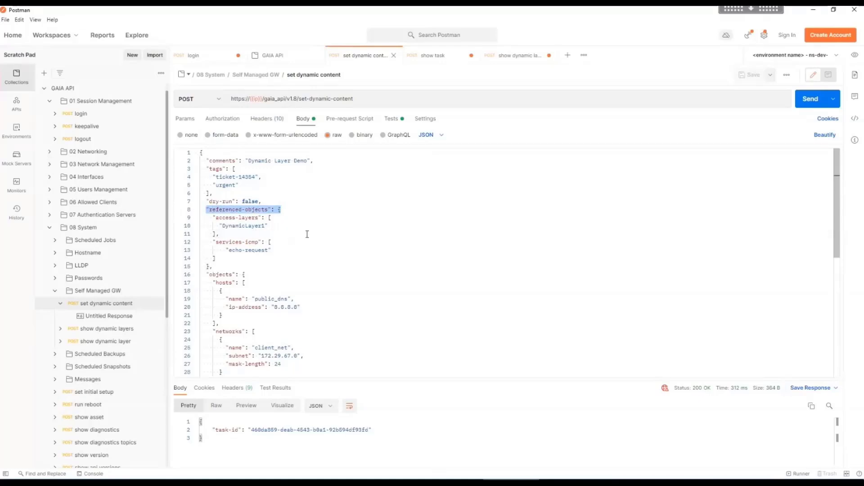
pyautogui.click(304, 229)
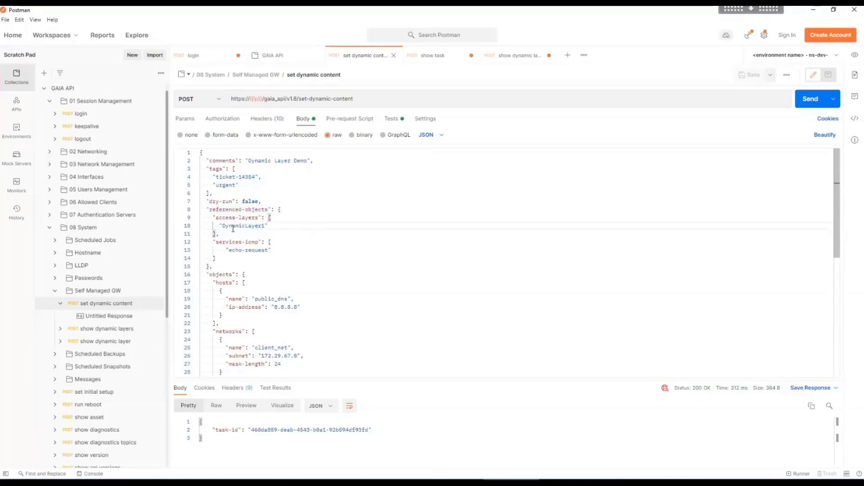
pyautogui.doubleClick(234, 229)
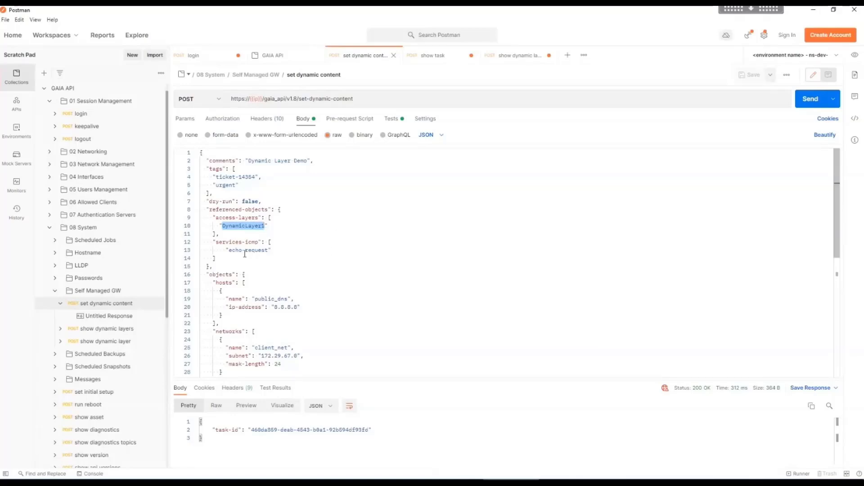
pyautogui.moveTo(229, 251); pyautogui.dragTo(268, 251)
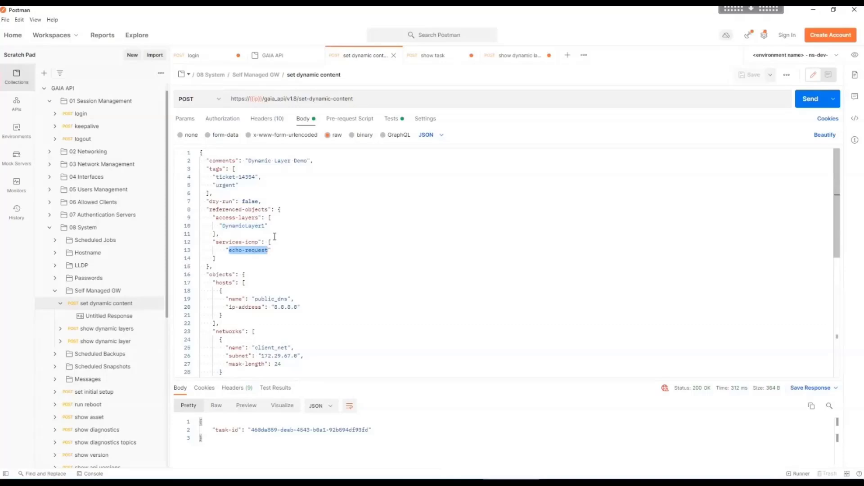
pyautogui.click(293, 248)
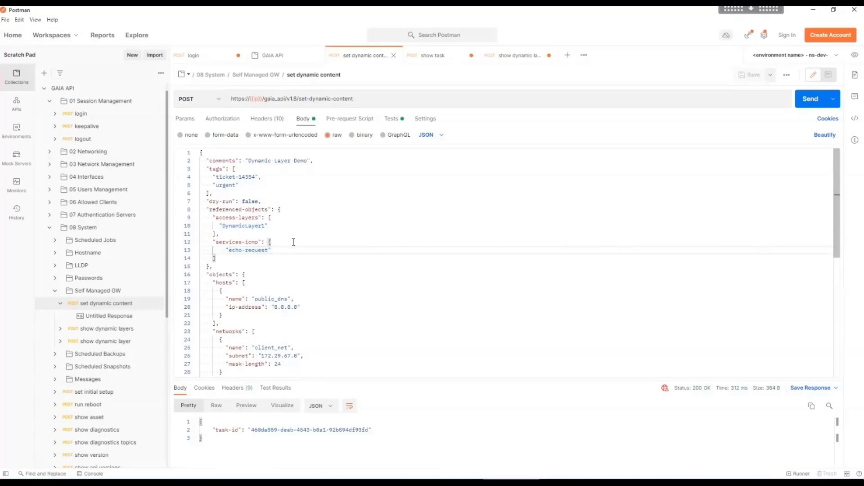
# - Examine the objects section of the request body, covering the host and network definitions with their names and addresses
pyautogui.scroll(-3, 282, 261)
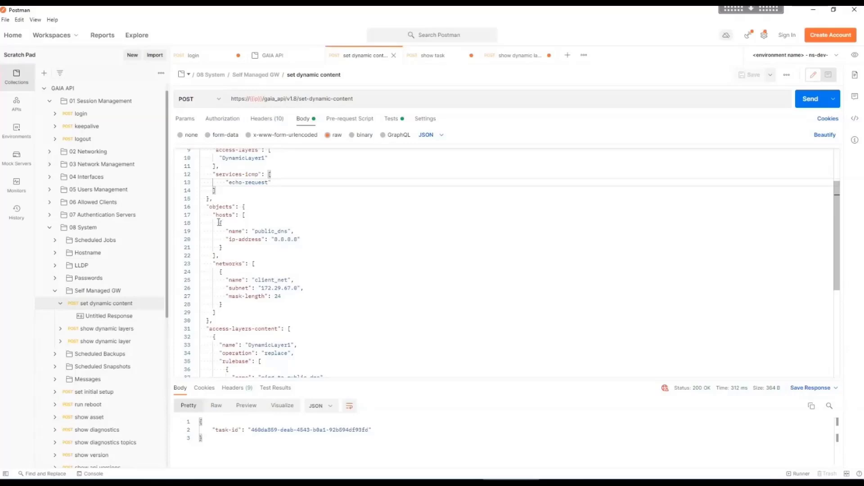
pyautogui.moveTo(214, 216); pyautogui.dragTo(253, 213)
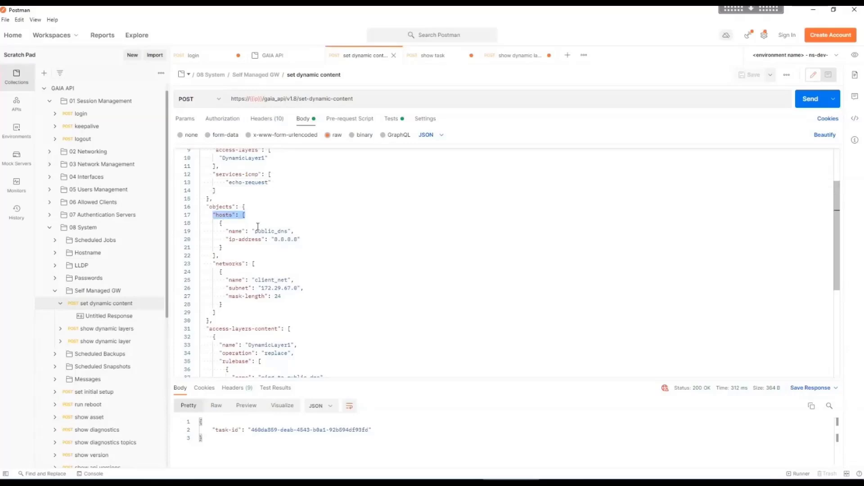
pyautogui.doubleClick(271, 231)
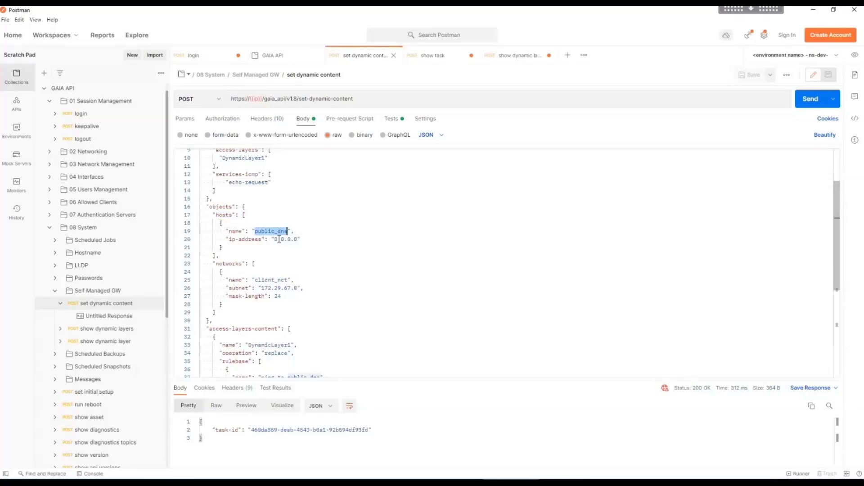
pyautogui.moveTo(274, 239); pyautogui.dragTo(298, 239)
pyautogui.click(335, 240)
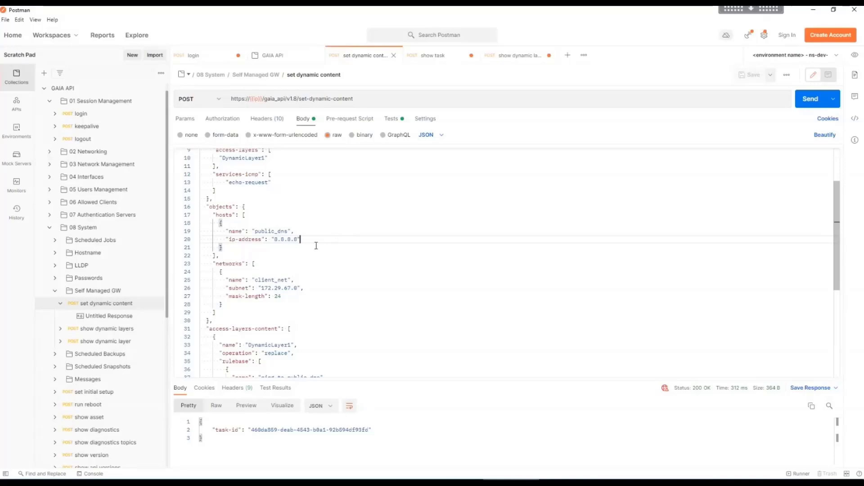
pyautogui.moveTo(212, 263); pyautogui.dragTo(256, 264)
pyautogui.doubleClick(271, 279)
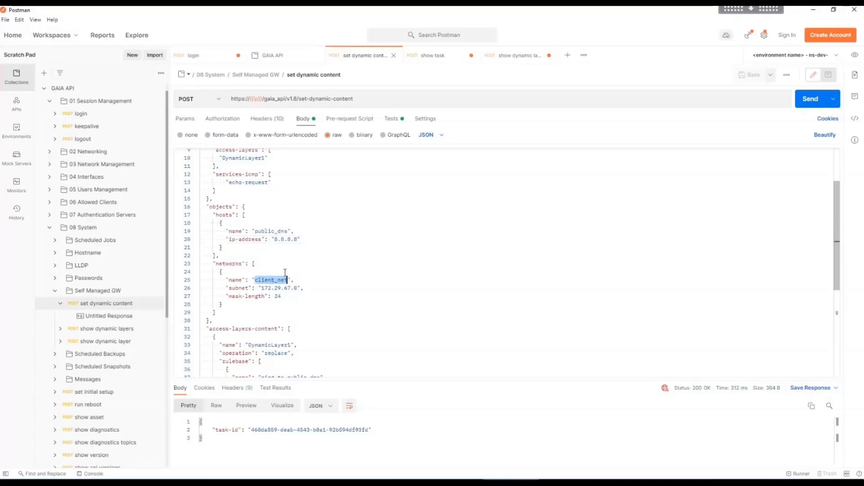
pyautogui.moveTo(226, 287); pyautogui.dragTo(299, 297)
pyautogui.click(331, 289)
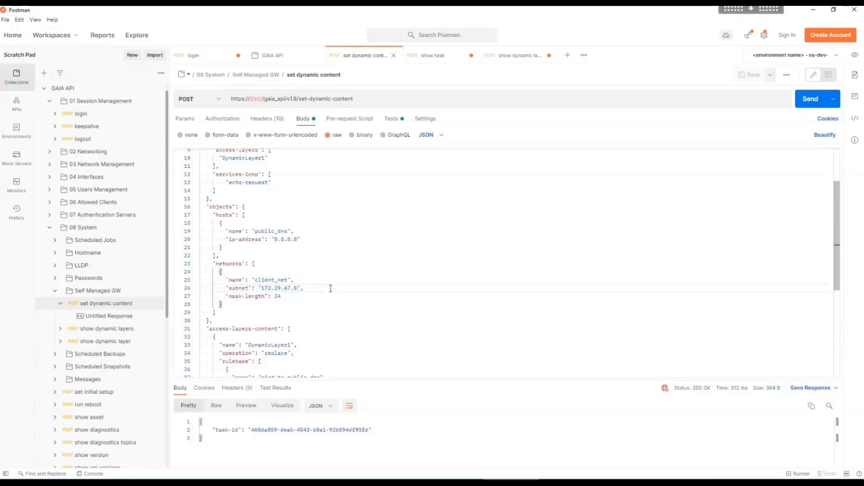
# - Examine the layer name under access-layers-content, then switch to SmartConsole and view the matching DynamicLayer1 policy layer
pyautogui.scroll(-5, 331, 288)
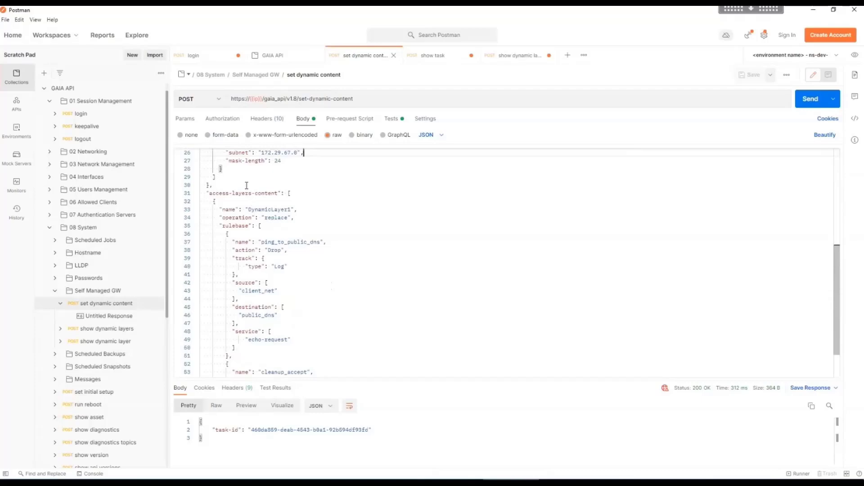
pyautogui.scroll(-1, 259, 212)
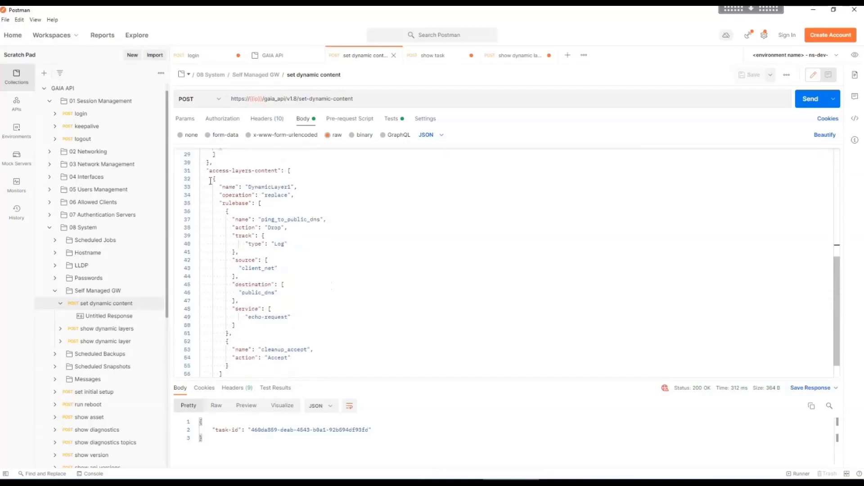
pyautogui.moveTo(214, 179); pyautogui.dragTo(309, 187)
pyautogui.click(239, 196)
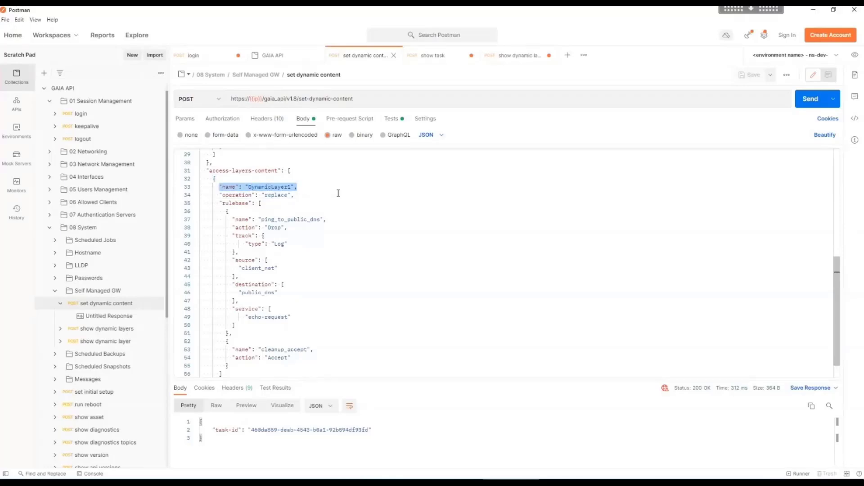
pyautogui.click(454, 482)
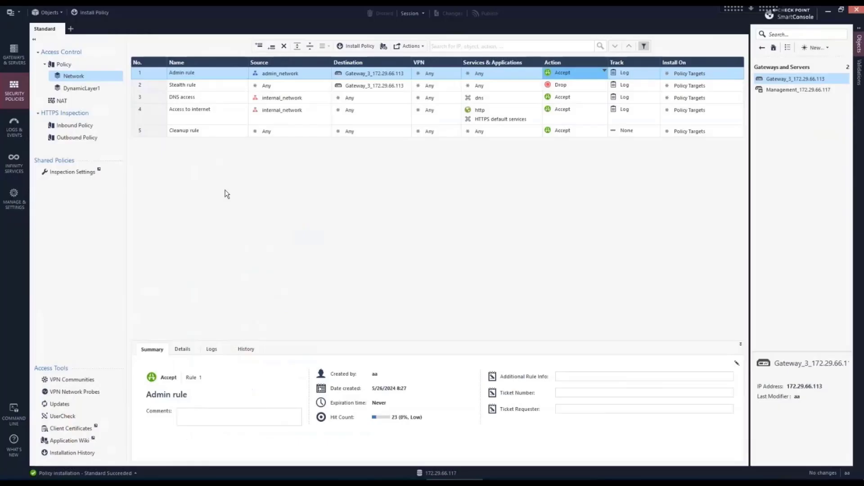
pyautogui.click(84, 90)
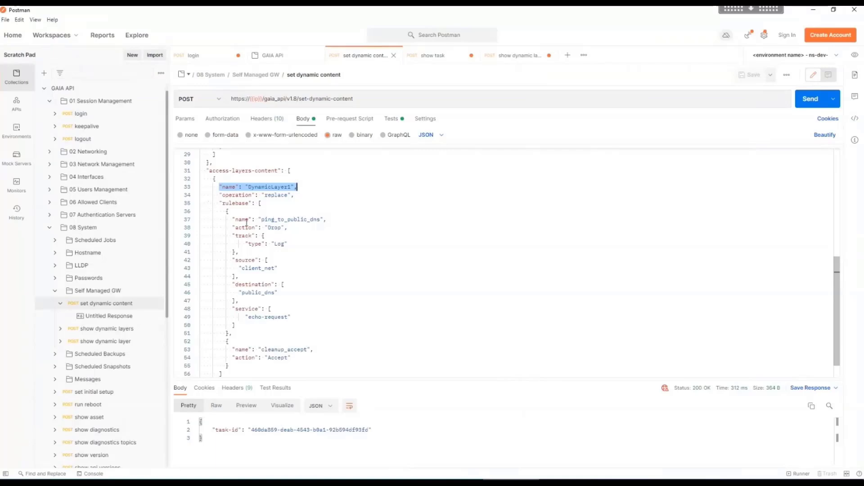
# - Return to Postman and examine the rulebase, including the name, action and track type of the ping_to_public_dns rule
pyautogui.moveTo(226, 211); pyautogui.dragTo(233, 367)
pyautogui.click(333, 307)
pyautogui.click(285, 211)
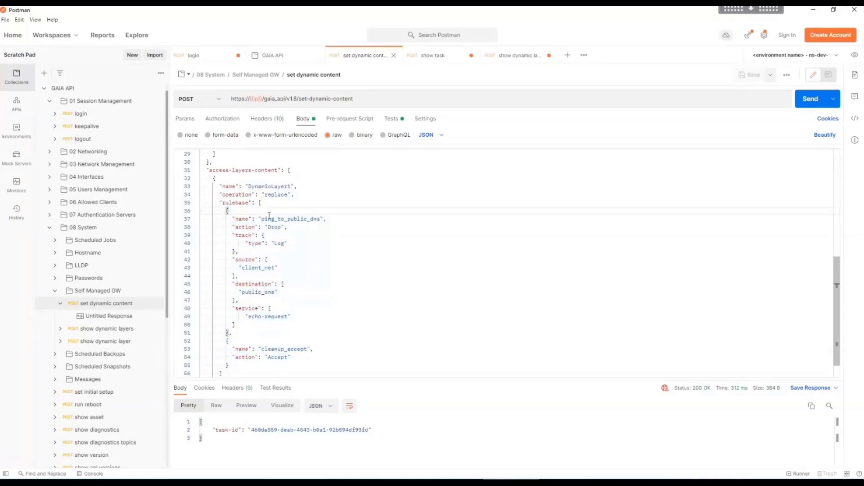
pyautogui.doubleClick(280, 219)
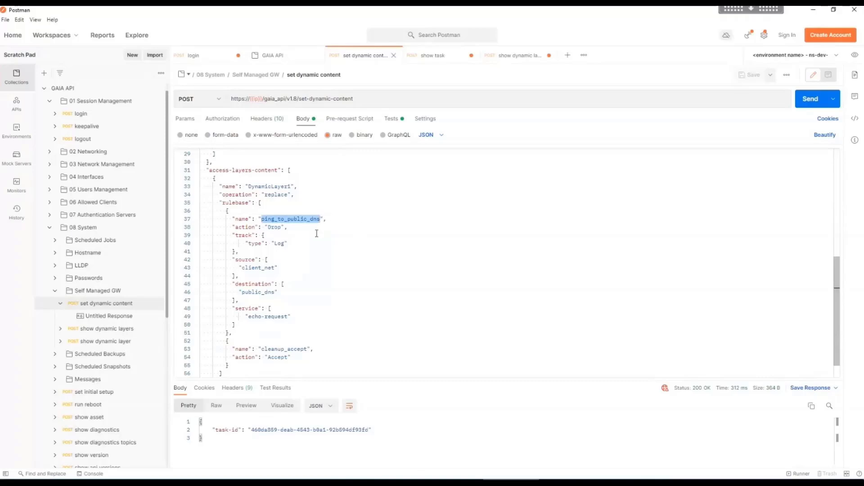
pyautogui.doubleClick(274, 227)
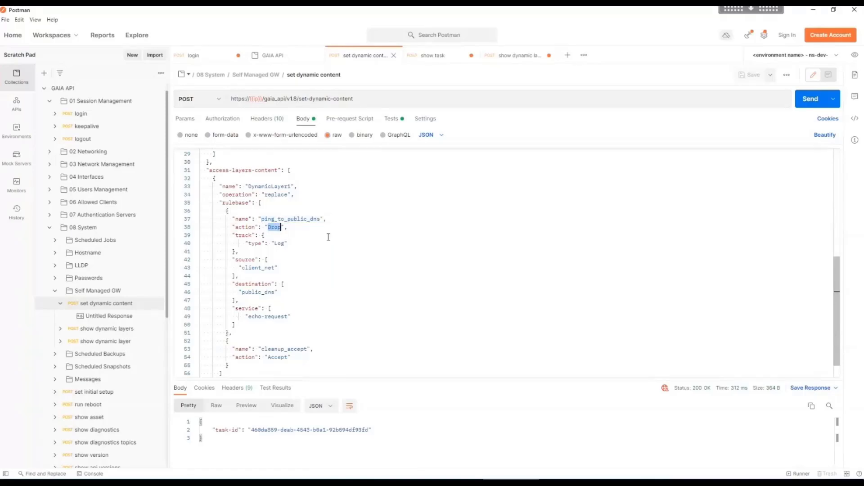
pyautogui.doubleClick(279, 243)
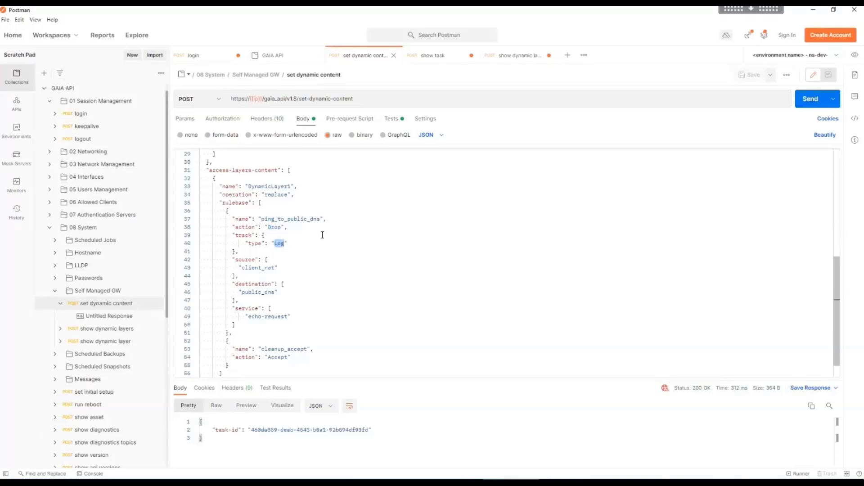
# - Compare the ping_to_public_dns rule's source, destination and service with the objects defined and referenced earlier in the request body
pyautogui.moveTo(232, 260); pyautogui.dragTo(267, 297)
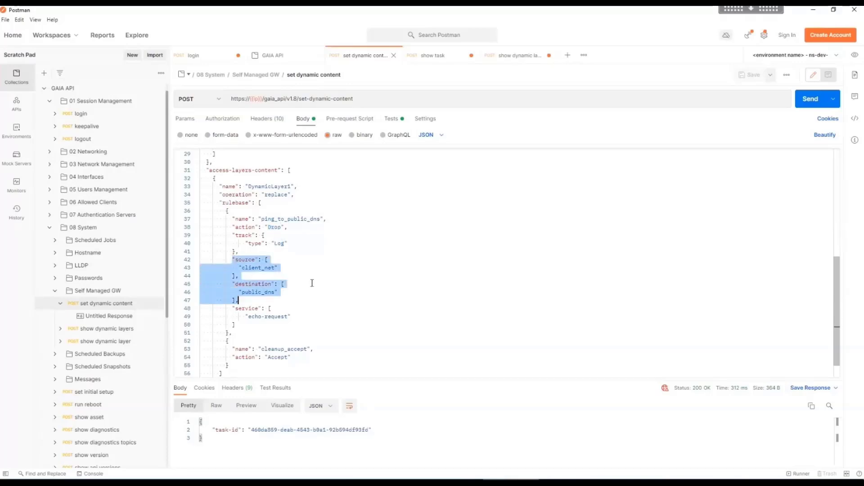
pyautogui.click(291, 268)
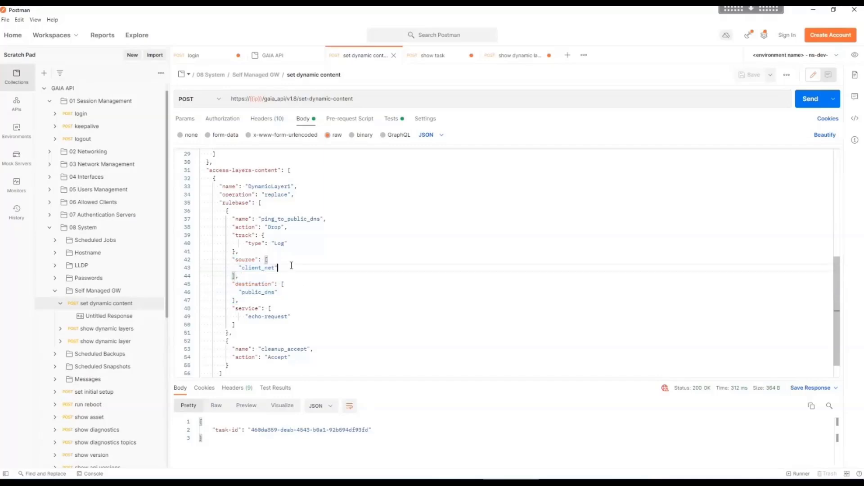
pyautogui.doubleClick(266, 268)
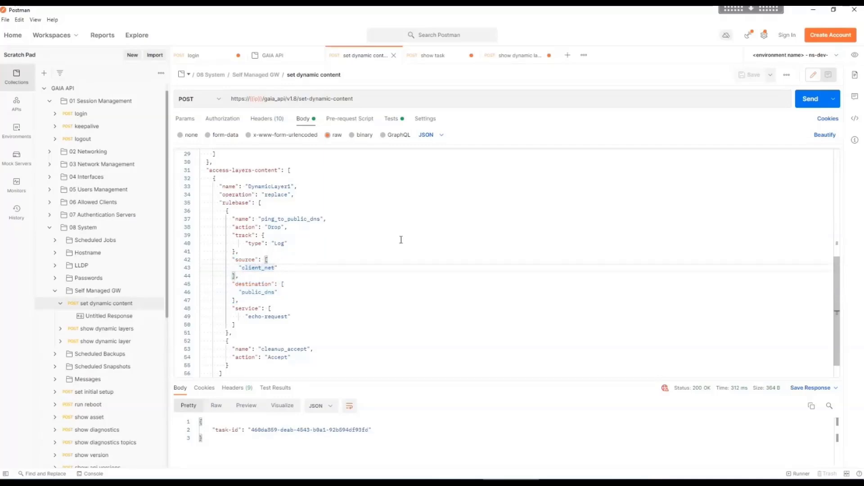
pyautogui.scroll(5, 337, 237)
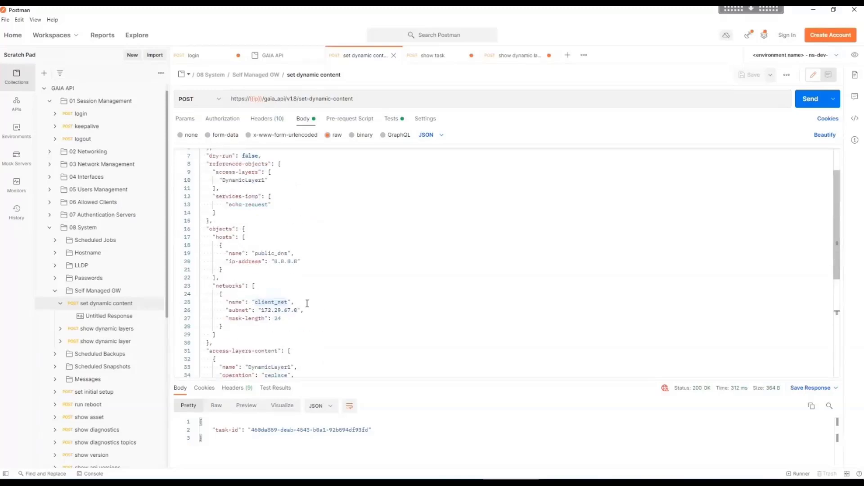
pyautogui.scroll(-6, 306, 302)
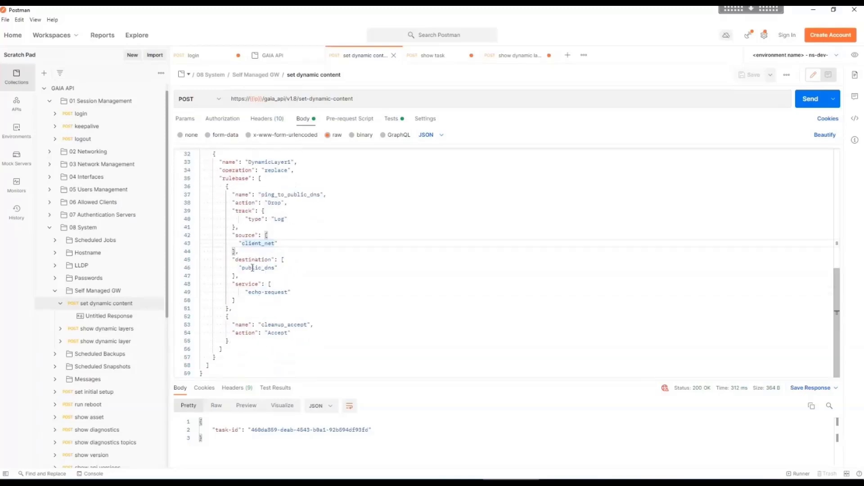
pyautogui.doubleClick(253, 268)
pyautogui.scroll(4, 357, 257)
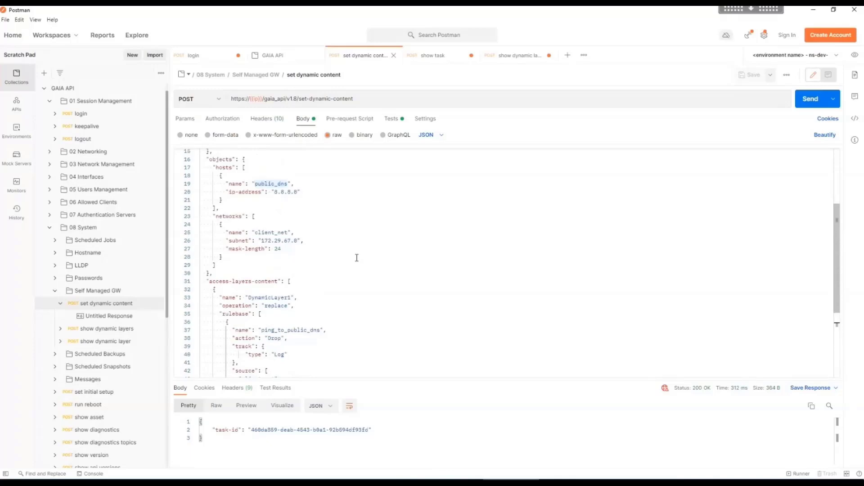
pyautogui.scroll(-4, 343, 293)
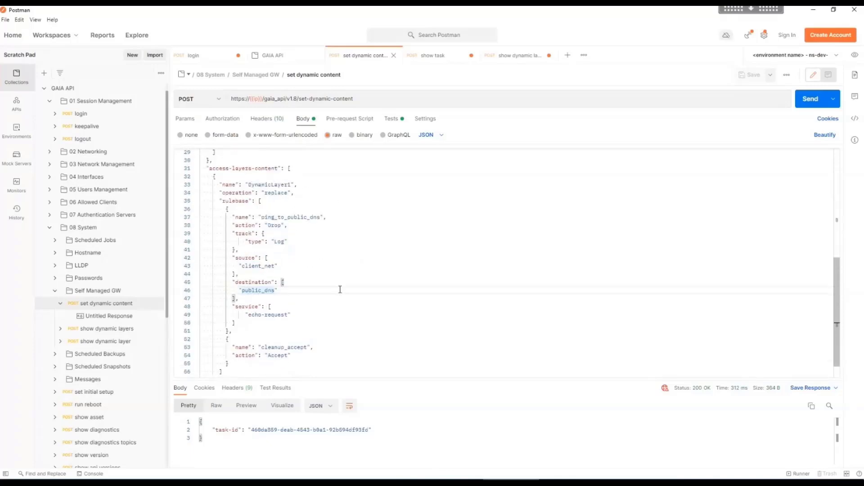
pyautogui.doubleClick(257, 292)
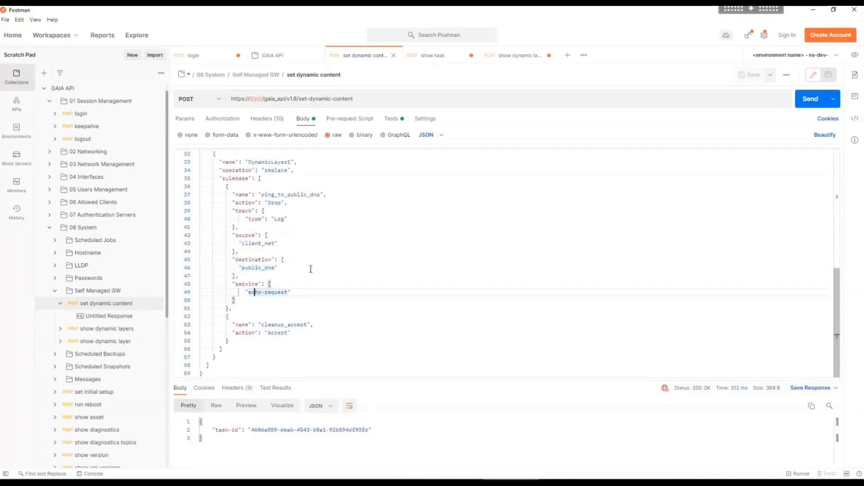
# - Recheck the echo-request service against the referenced objects and examine the cleanup_accept rule's name and action
pyautogui.scroll(7, 305, 249)
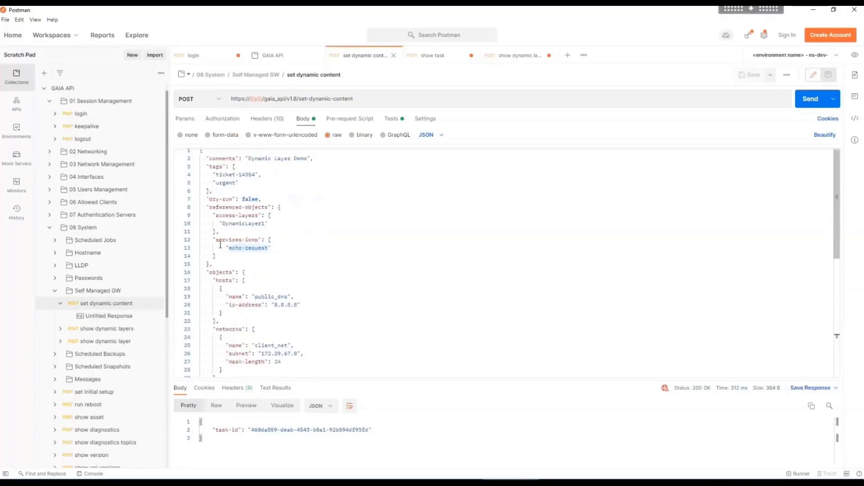
pyautogui.scroll(-7, 332, 250)
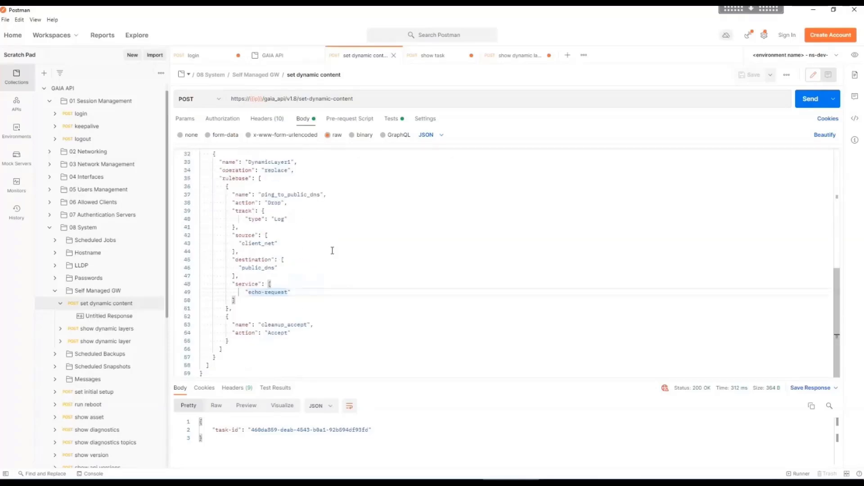
pyautogui.click(226, 317)
pyautogui.moveTo(226, 317); pyautogui.dragTo(228, 341)
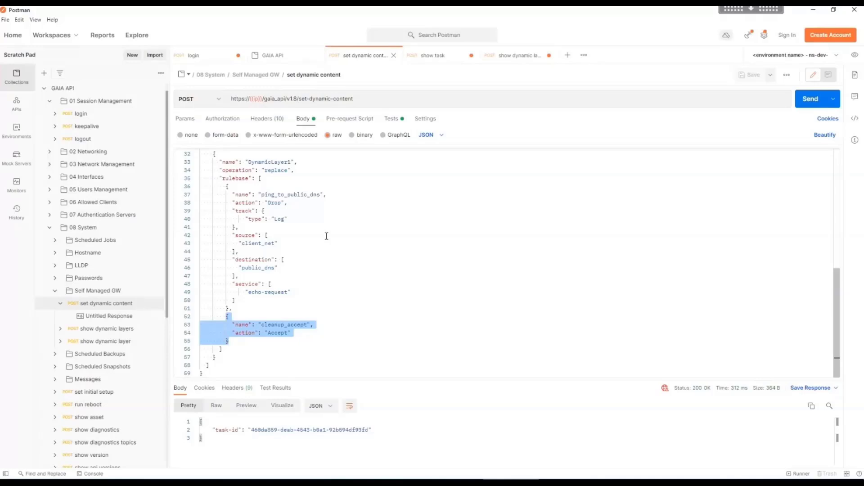
pyautogui.click(303, 279)
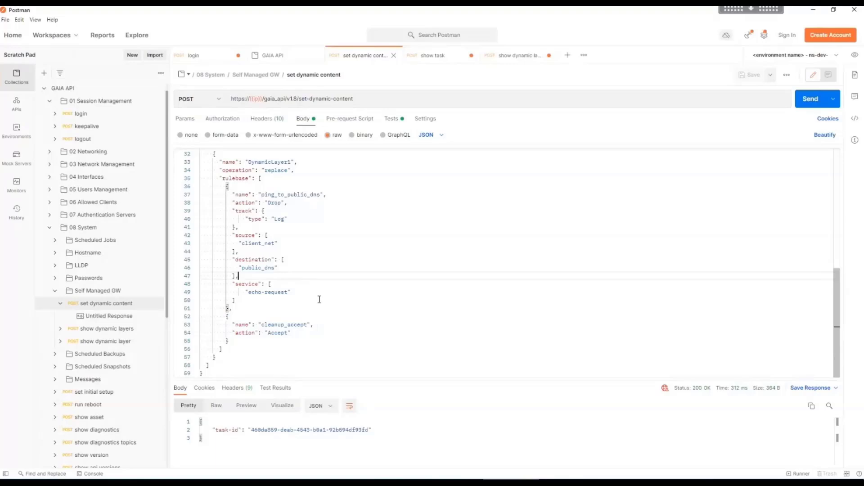
# - Review the whole set-dynamic-content request body once more, from the comments and tags down to the rulebase
pyautogui.scroll(3, 314, 288)
pyautogui.scroll(4, 314, 288)
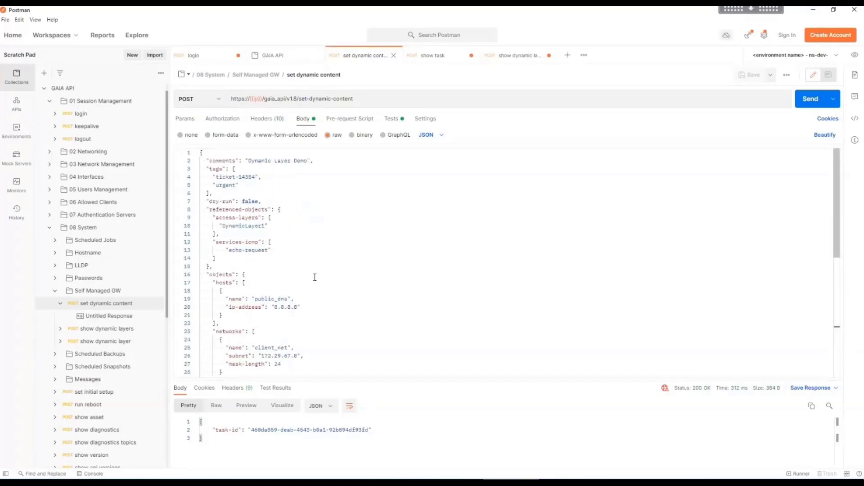
pyautogui.click(379, 239)
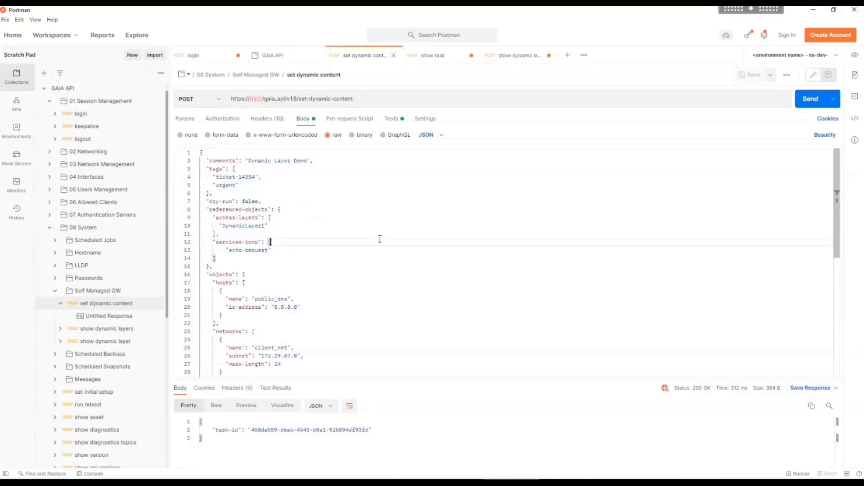
pyautogui.scroll(-7, 367, 263)
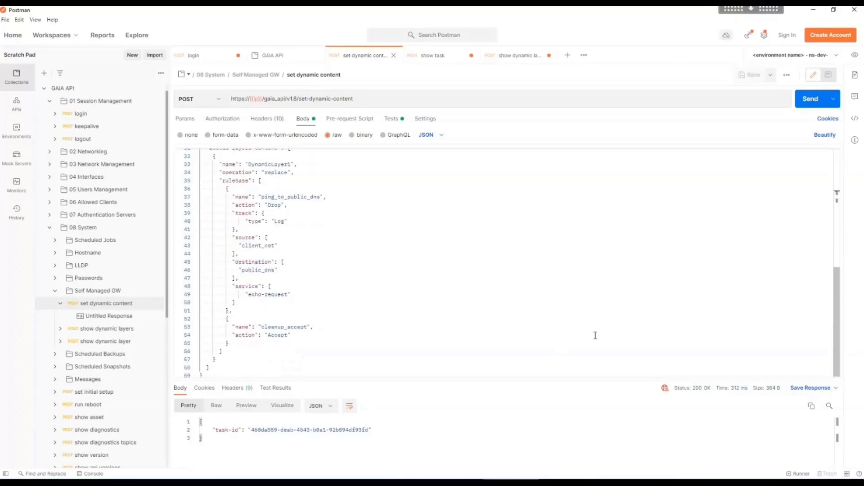
# - Switch to the dockerhost terminal and test connectivity by running ping 8.8.8.8, stopping it after a few packets
pyautogui.hotkey('alt', 'Tab')
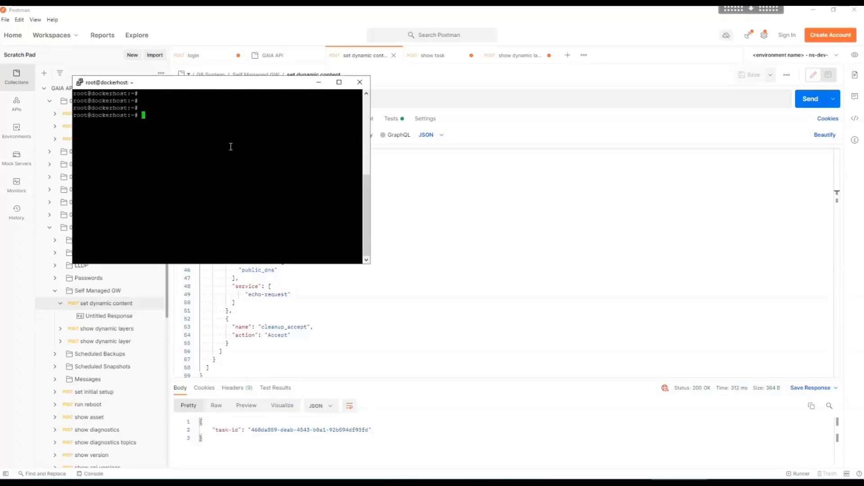
pyautogui.write('ping 8.8.8.8')
pyautogui.press('Return')
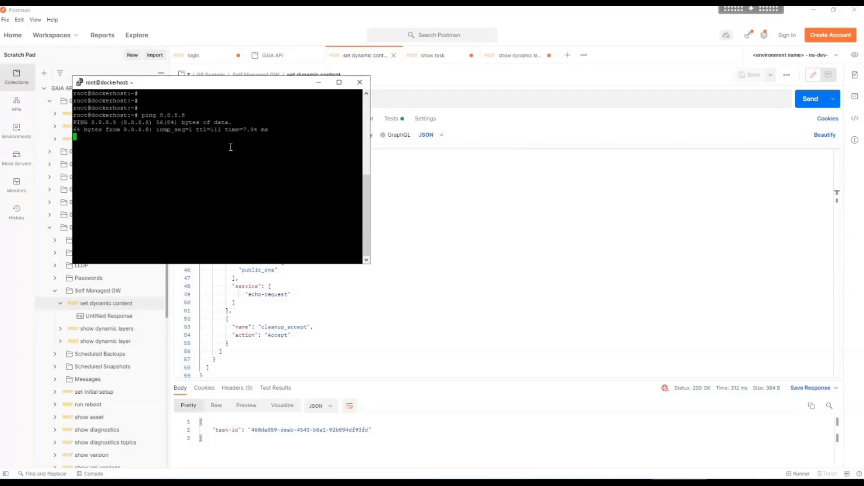
pyautogui.hotkey('ctrl', 'c')
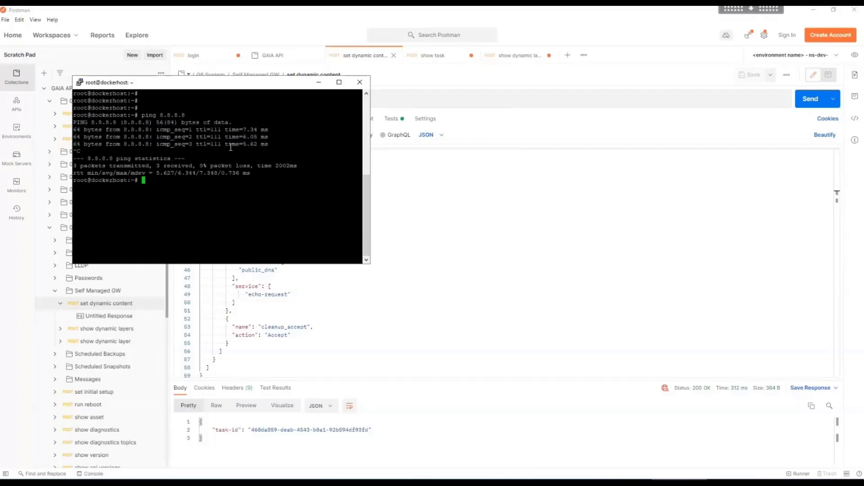
# - Return to Postman, review the ping_to_public_dns rule block, and send the set-dynamic-content request
pyautogui.click(503, 242)
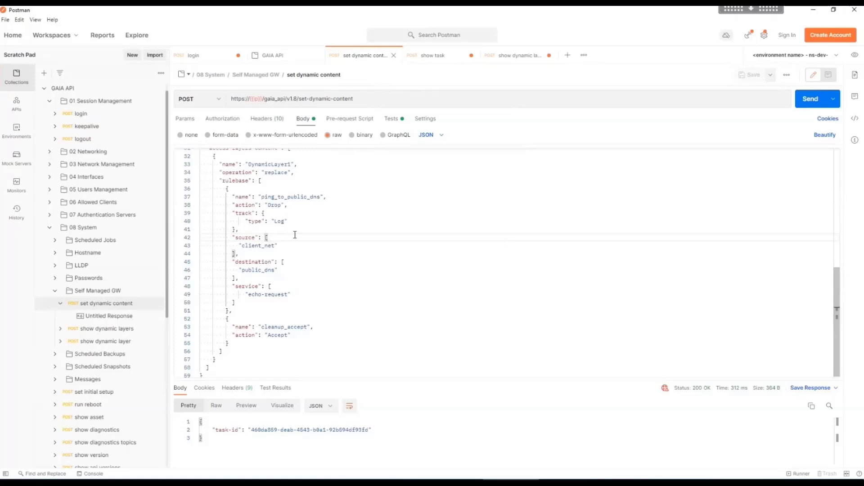
pyautogui.moveTo(229, 188); pyautogui.dragTo(268, 312)
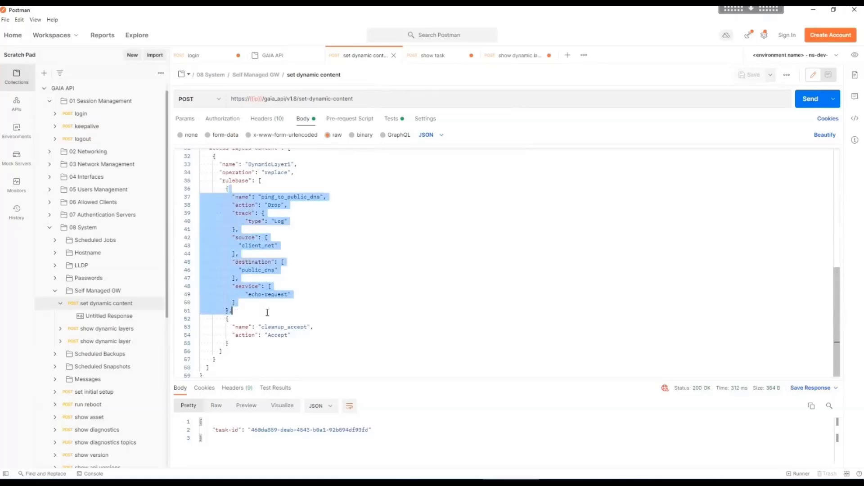
pyautogui.click(382, 253)
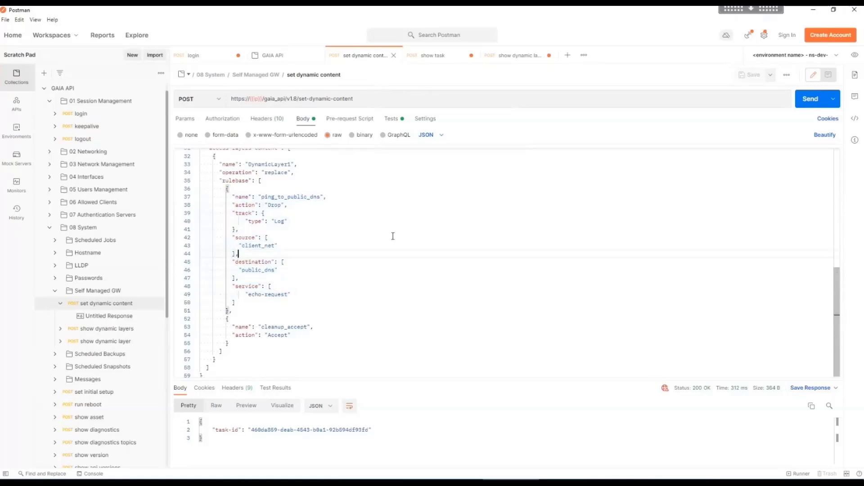
pyautogui.click(808, 99)
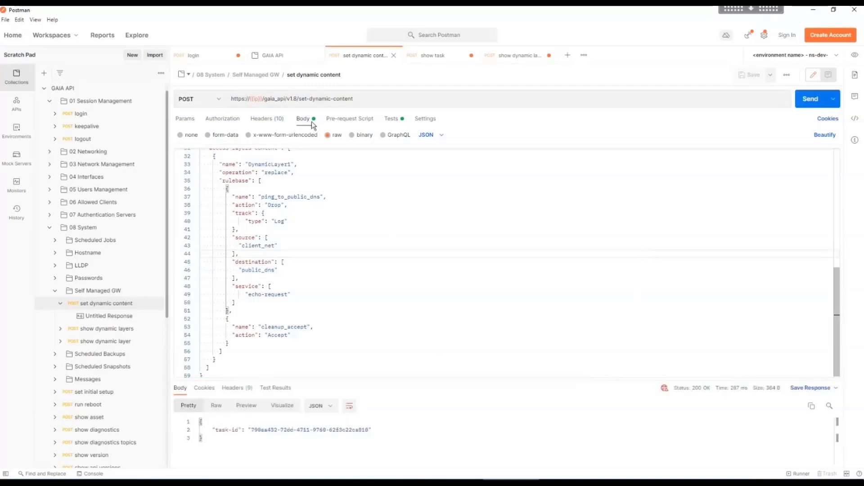
pyautogui.click(319, 231)
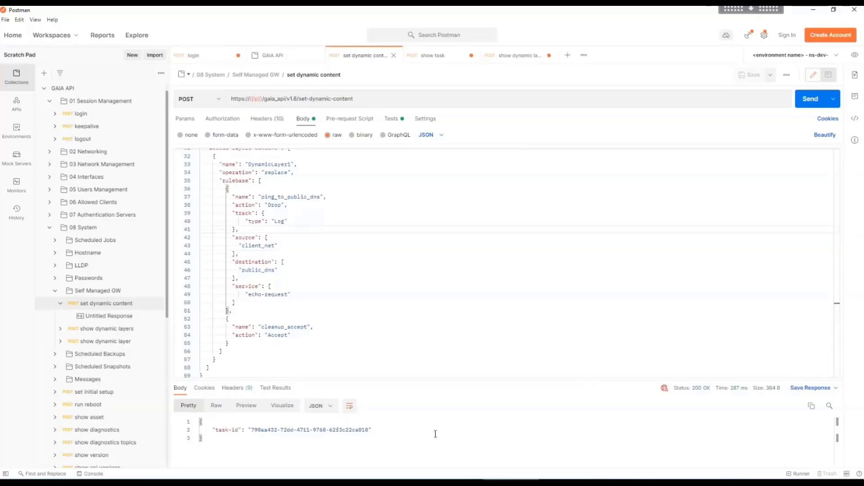
# - Copy the task-id response into the show task request body, replacing the old ID, and send the request
pyautogui.click(811, 406)
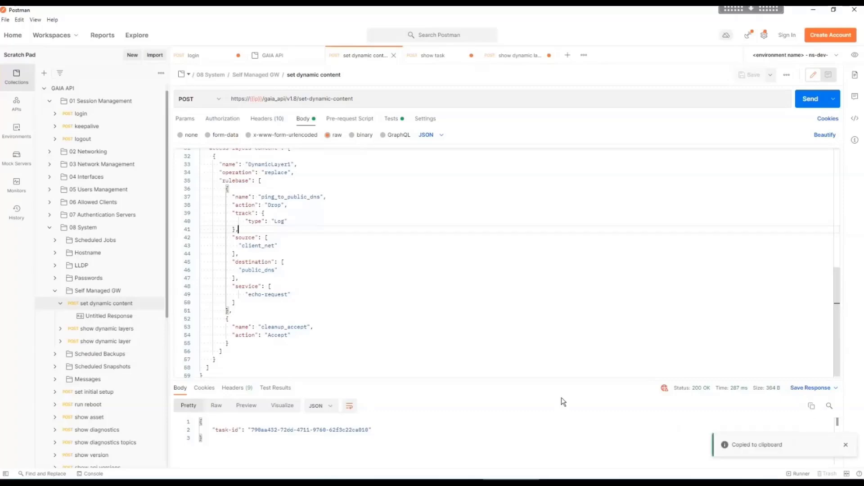
pyautogui.click(428, 58)
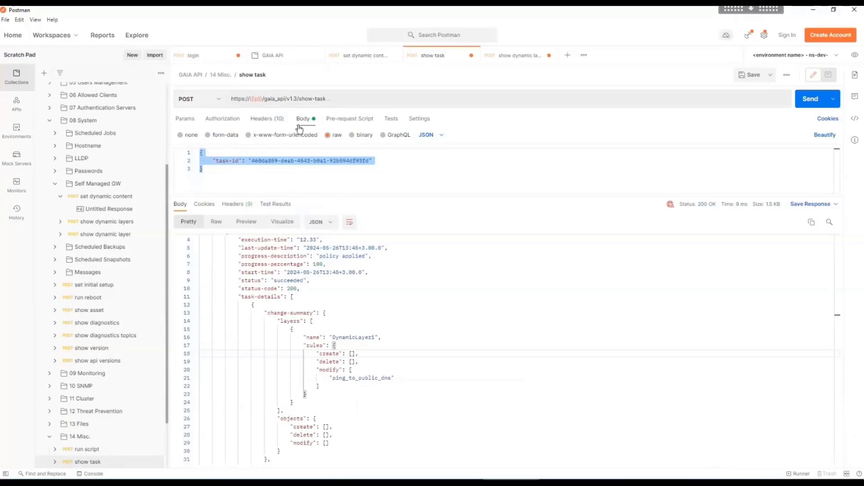
pyautogui.hotkey('ctrl', 'v')
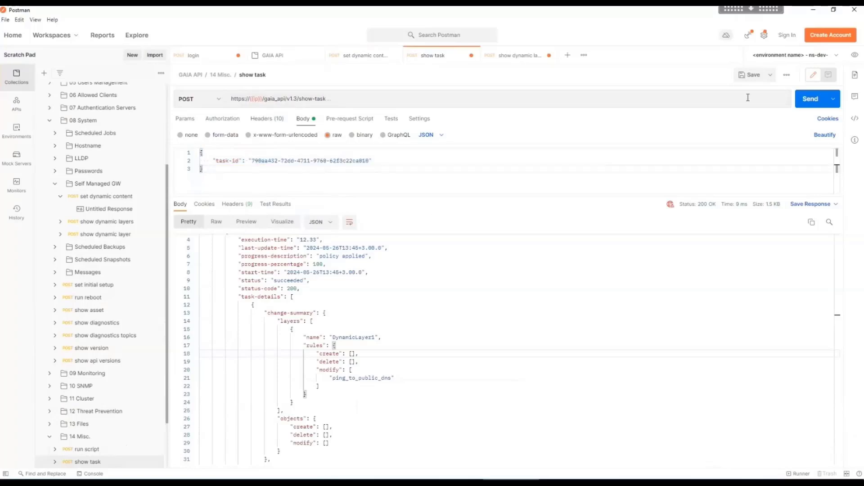
pyautogui.click(806, 99)
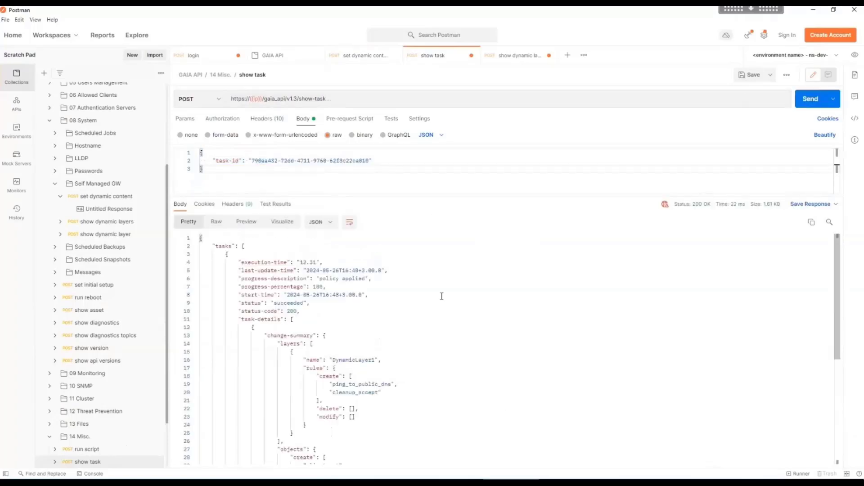
# - Examine the progress description and status of the task in the show task response
pyautogui.moveTo(241, 278); pyautogui.dragTo(375, 279)
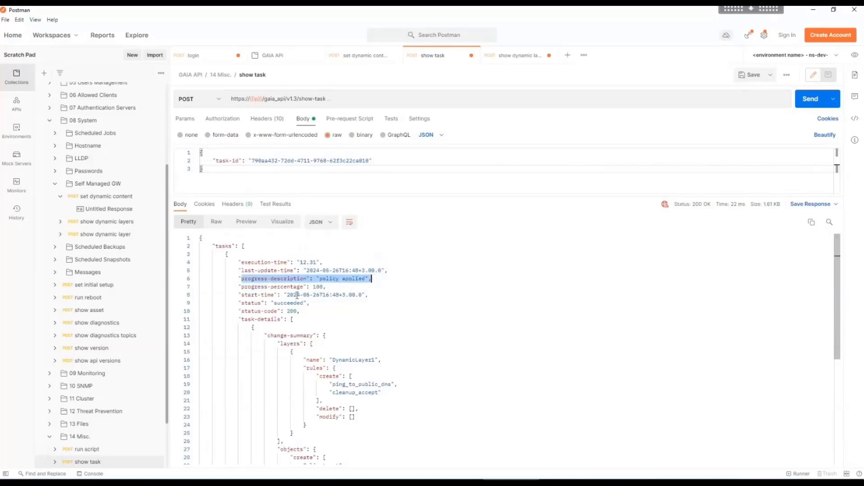
pyautogui.click(251, 303)
pyautogui.moveTo(241, 303); pyautogui.dragTo(311, 303)
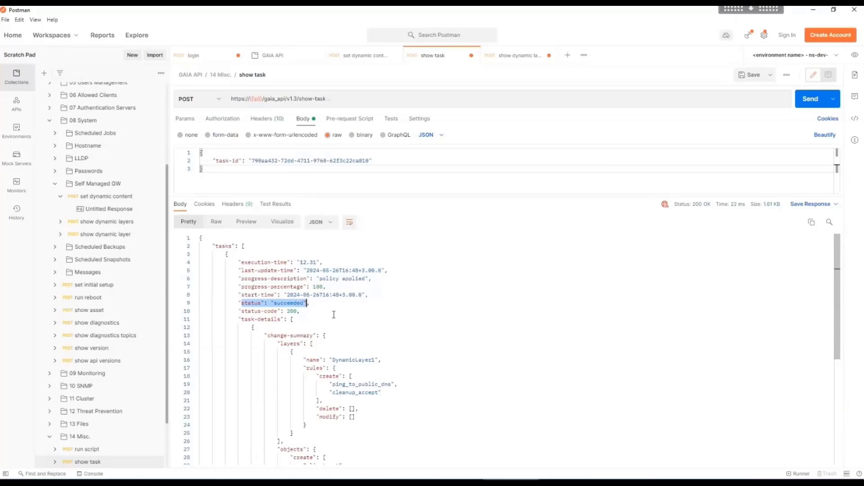
pyautogui.click(383, 305)
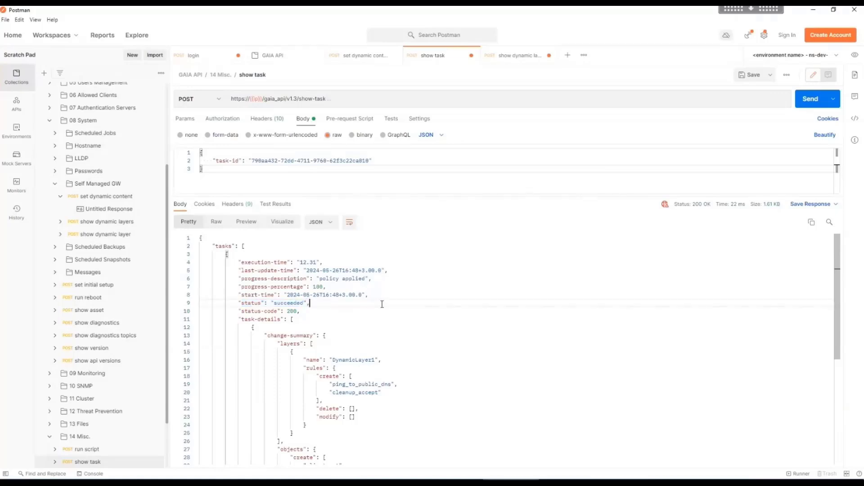
# - Examine the change-summary's layers section, covering the layer name and the rules listed under create
pyautogui.scroll(-3, 382, 304)
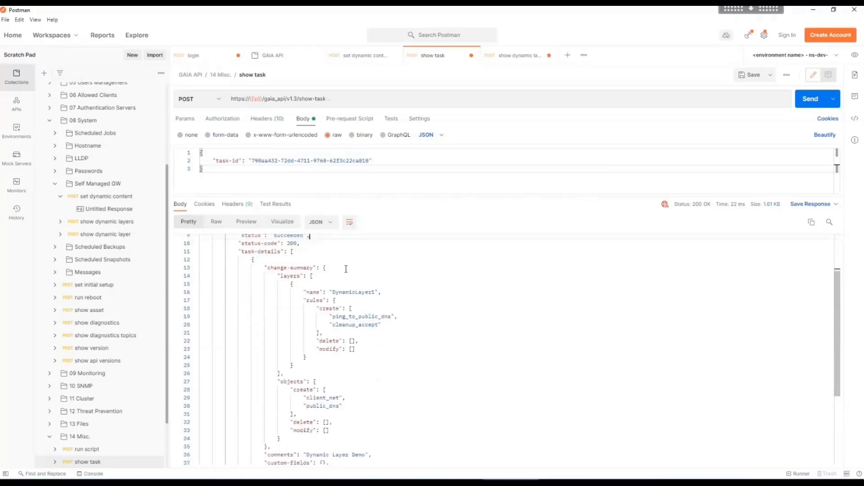
pyautogui.moveTo(261, 268); pyautogui.dragTo(331, 267)
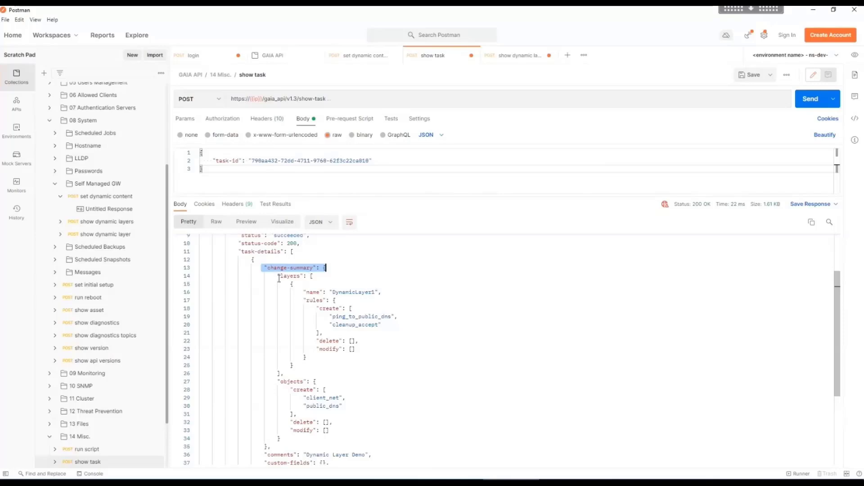
pyautogui.moveTo(277, 276); pyautogui.dragTo(386, 292)
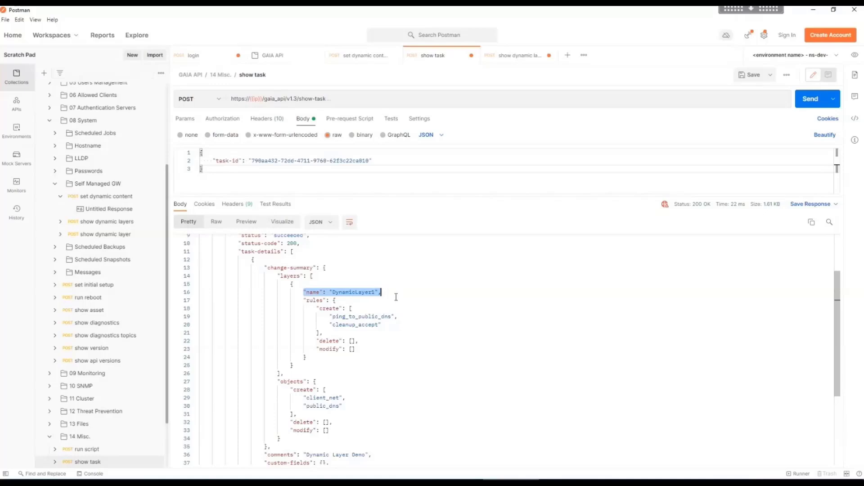
pyautogui.click(318, 308)
pyautogui.moveTo(329, 316); pyautogui.dragTo(381, 325)
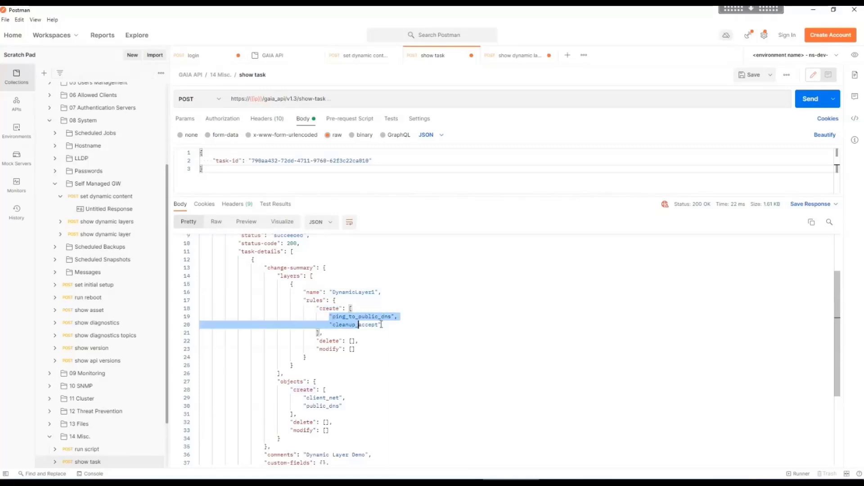
# - Examine the created objects in the change-summary and the comments, tags and validation fields below them
pyautogui.scroll(-1, 375, 356)
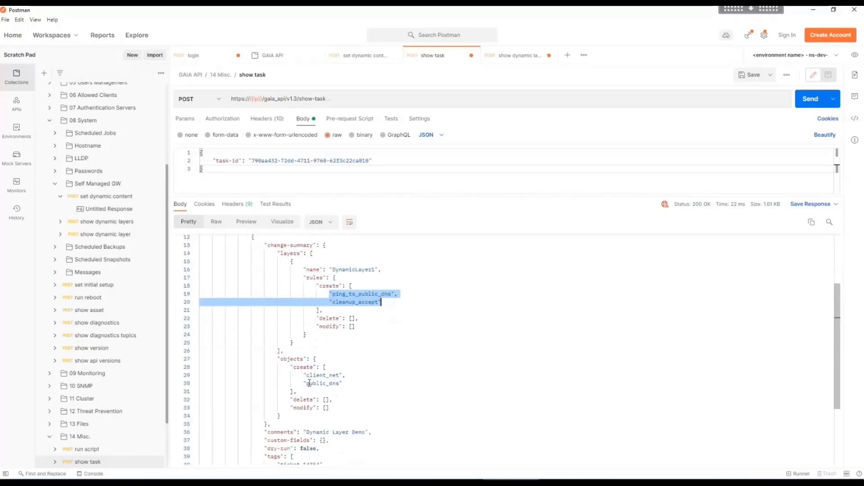
pyautogui.moveTo(300, 374); pyautogui.dragTo(342, 383)
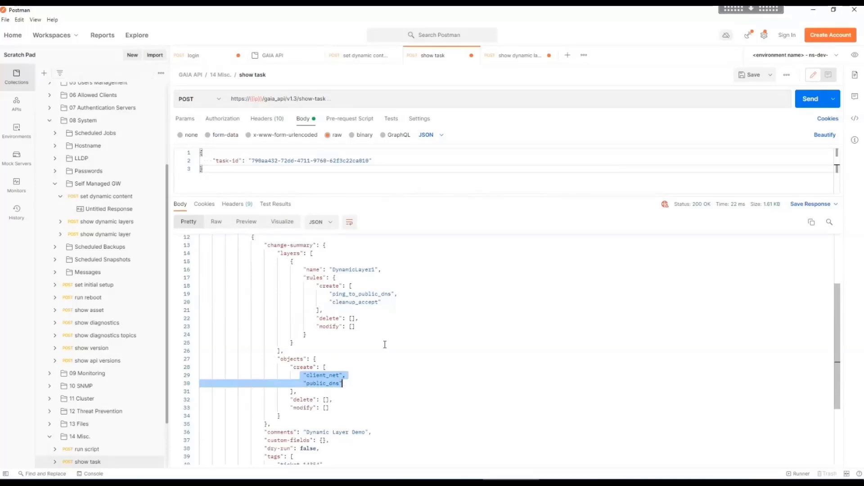
pyautogui.scroll(-2, 347, 324)
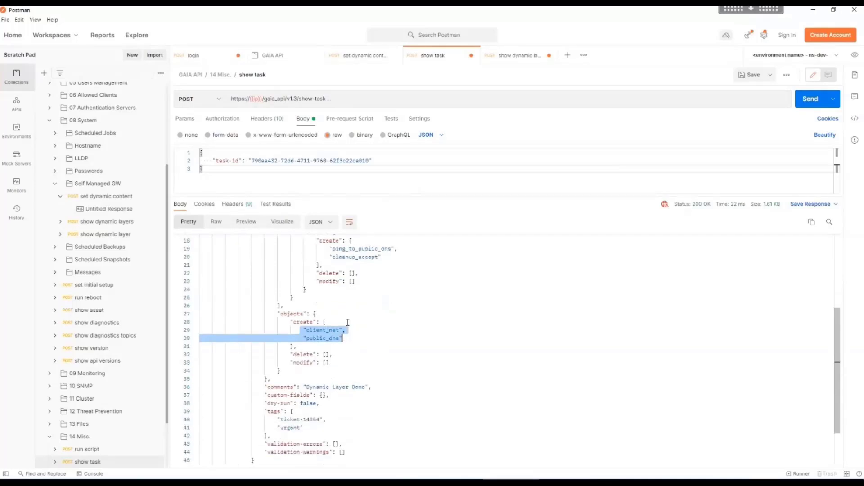
pyautogui.click(389, 315)
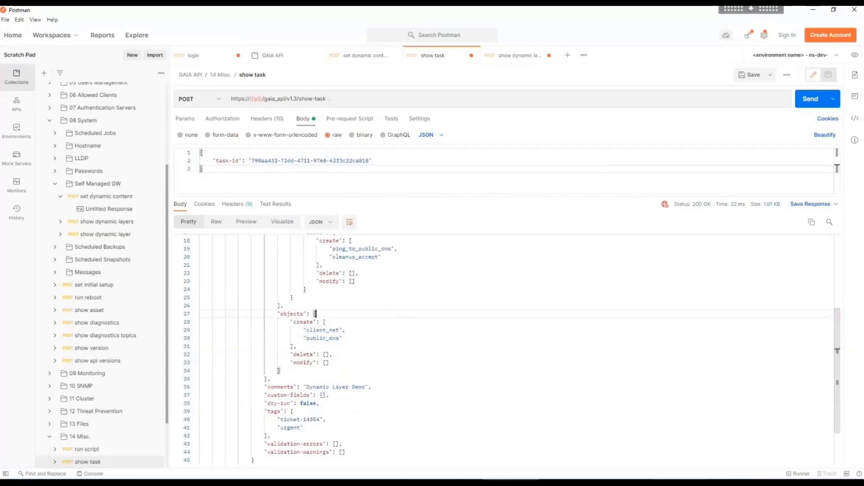
# - Switch back to the dockerhost terminal and rerun ping 8.8.8.8 to test the applied drop rule, stopping it after a few seconds
pyautogui.hotkey('alt', 'Tab')
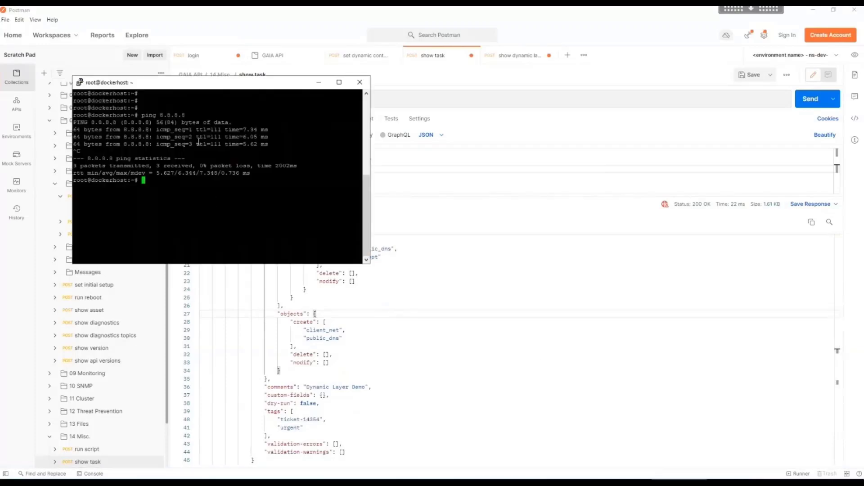
pyautogui.press('Return')
pyautogui.press('Up')
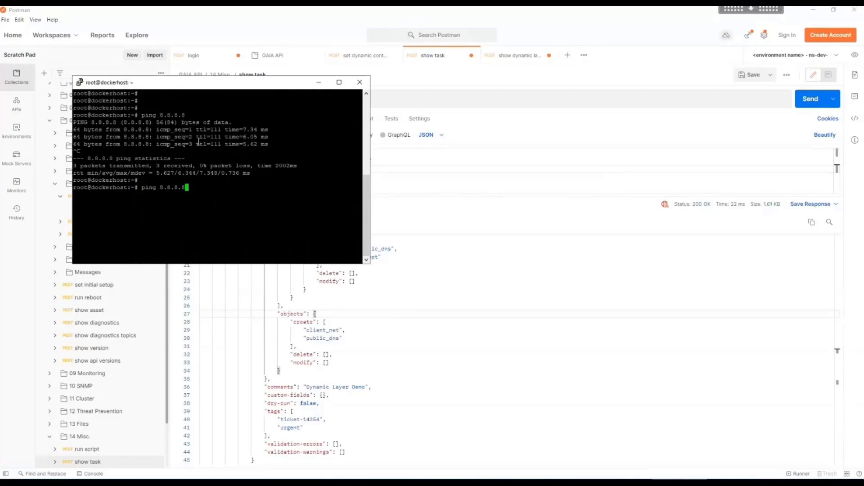
pyautogui.press('Return')
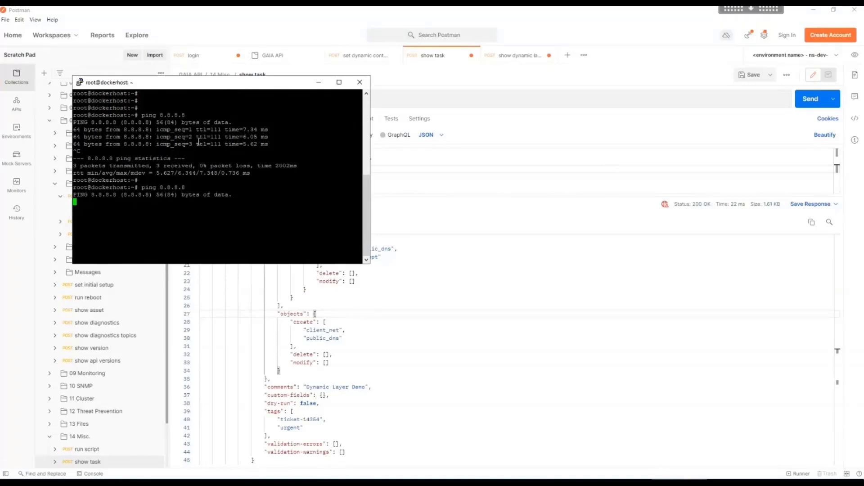
pyautogui.hotkey('ctrl', 'c')
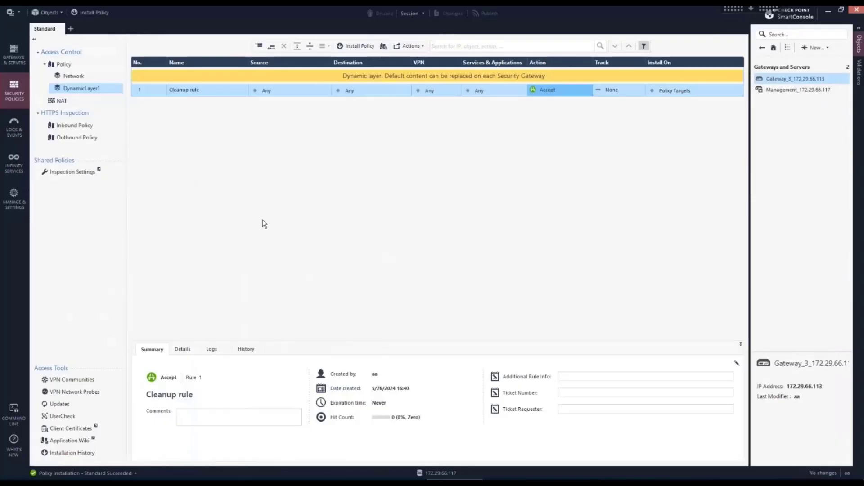
# - Open SmartConsole's traffic logs, refresh them, and inspect the details of the newest echo-request log for 8.8.8.8, closing them when done
pyautogui.click(14, 126)
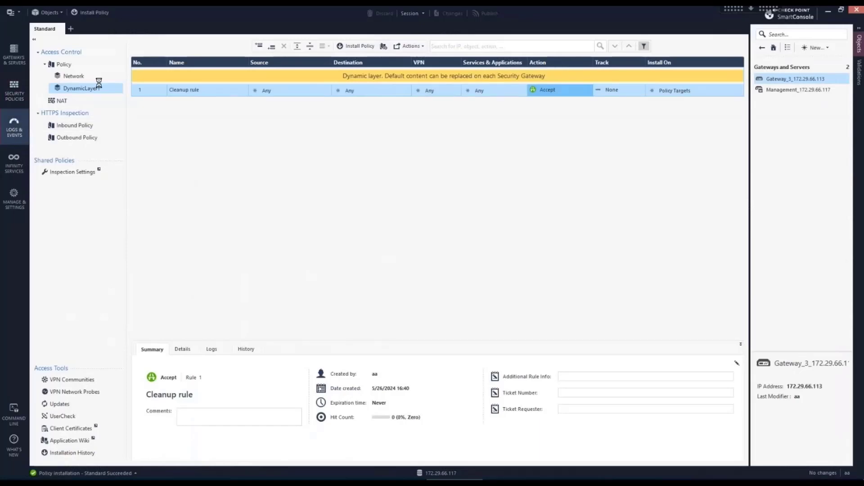
pyautogui.click(101, 51)
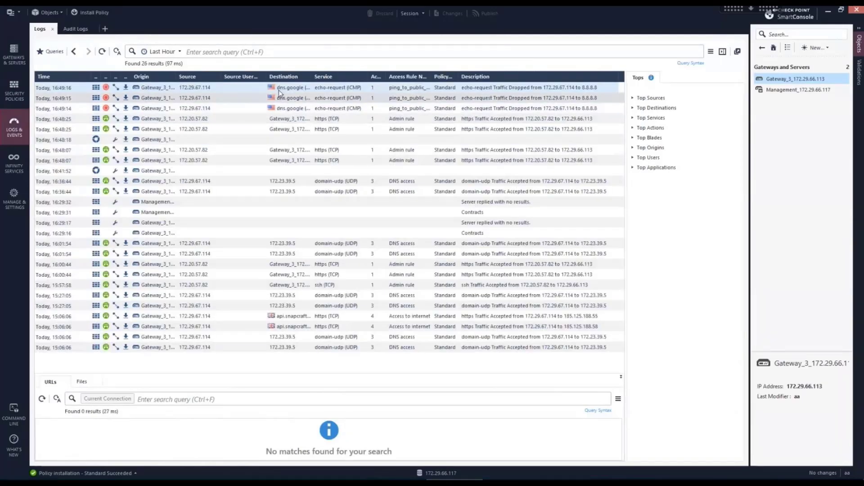
pyautogui.doubleClick(280, 88)
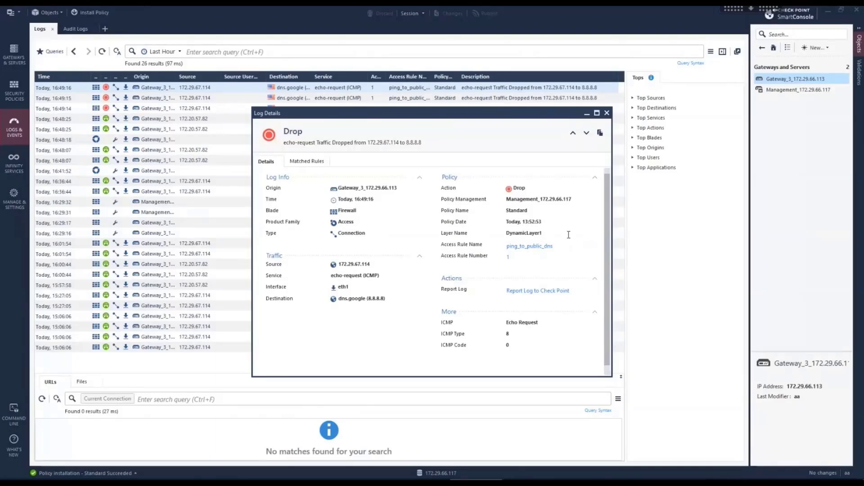
pyautogui.click(606, 113)
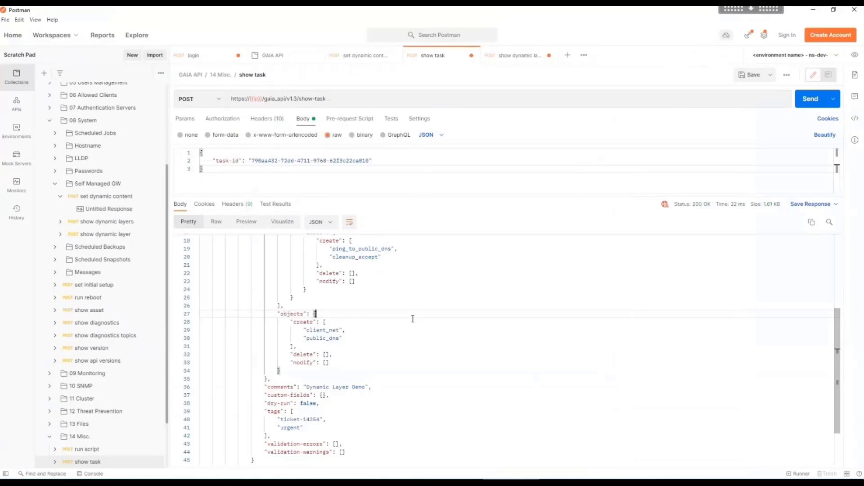
# - Back in Postman's set dynamic content request, set the ping_to_public_dns rule's action to Accept and send the request
pyautogui.click(351, 56)
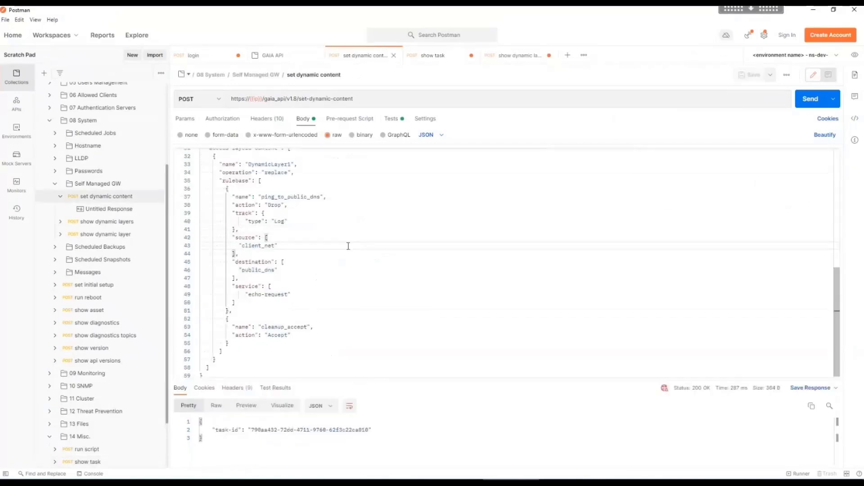
pyautogui.scroll(6, 347, 246)
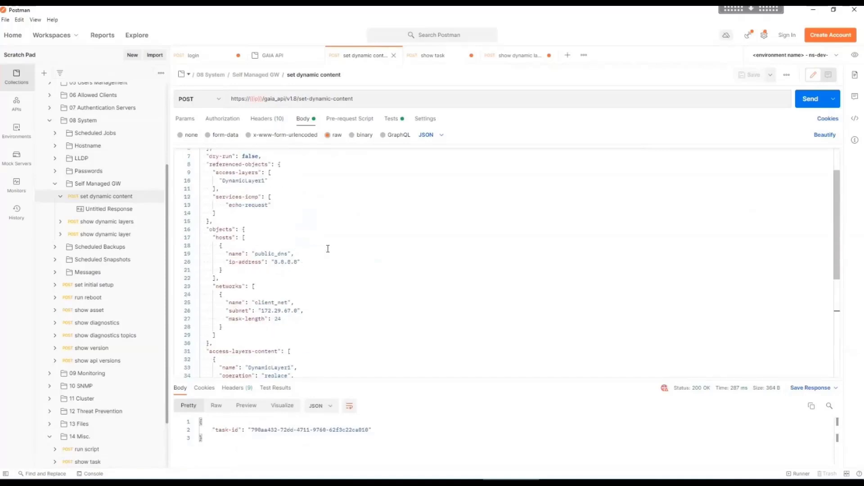
pyautogui.scroll(-4, 323, 276)
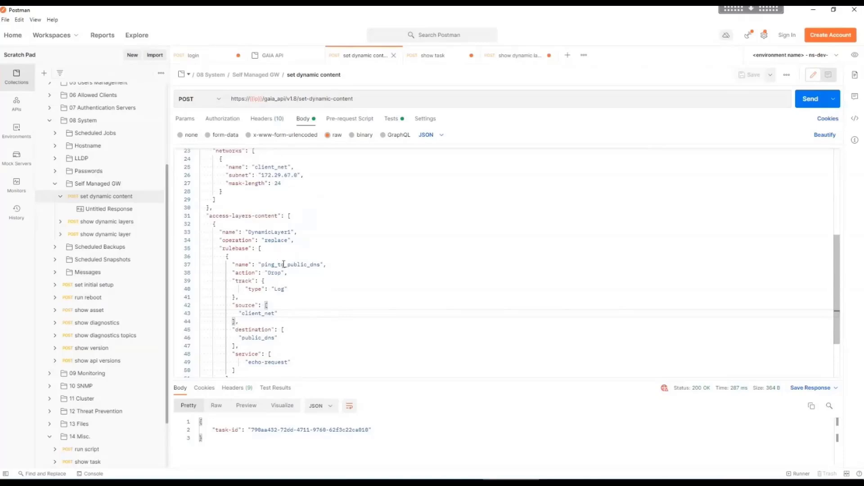
pyautogui.doubleClick(288, 265)
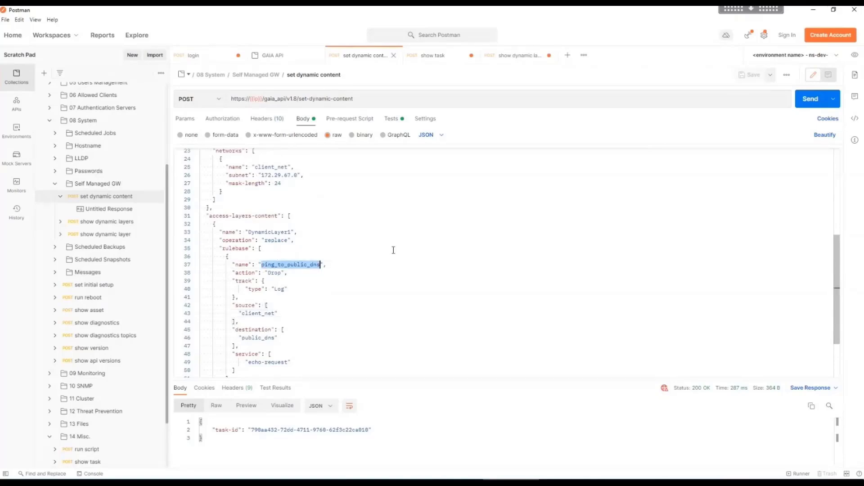
pyautogui.doubleClick(275, 272)
pyautogui.write('Accept')
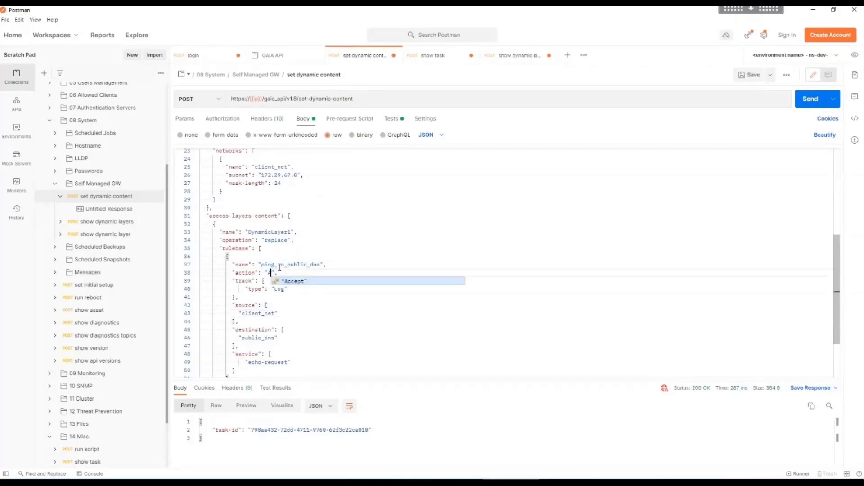
pyautogui.scroll(1, 315, 270)
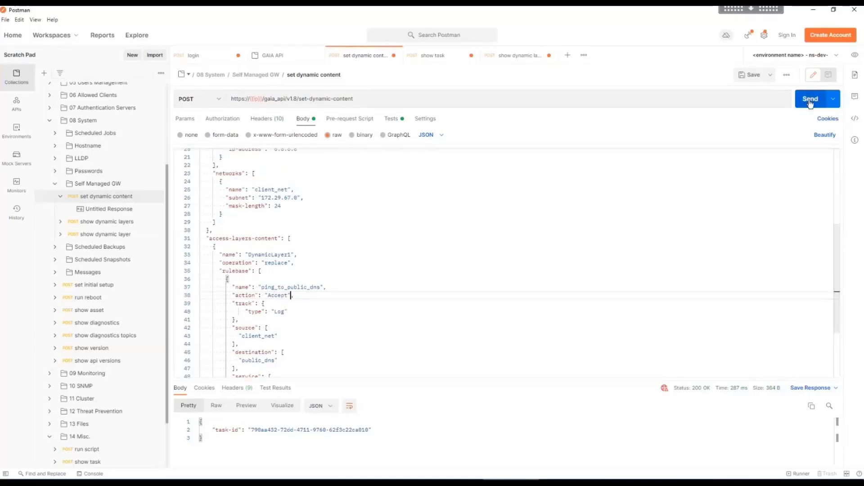
pyautogui.click(799, 102)
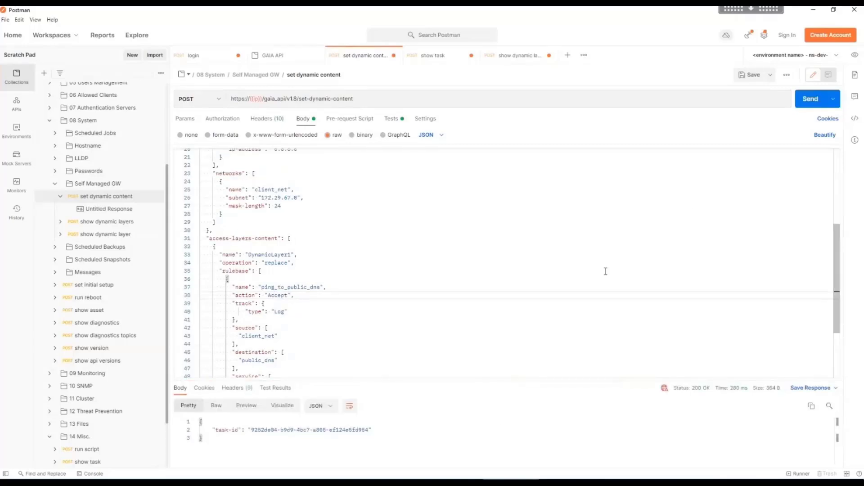
# - Copy the returned task-id response into the show task request body and send it, repeating until the task finishes
pyautogui.click(811, 406)
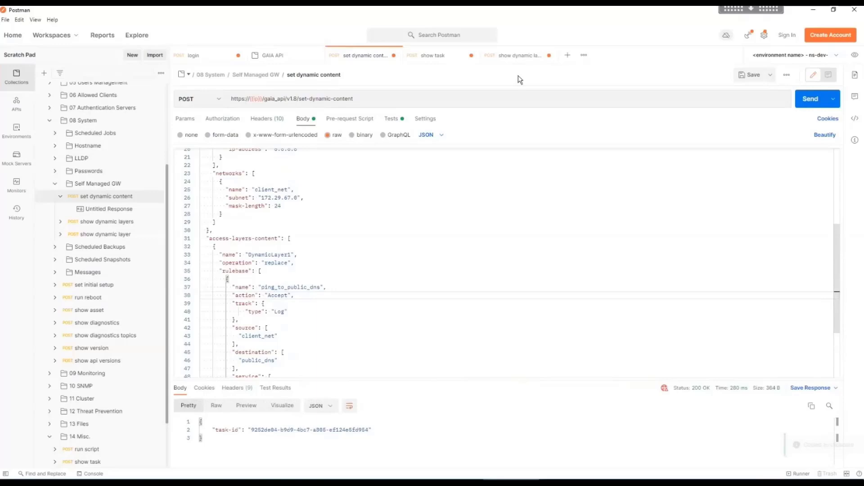
pyautogui.click(445, 57)
pyautogui.click(213, 170)
pyautogui.hotkey('ctrl', 'a')
pyautogui.hotkey('ctrl', 'v')
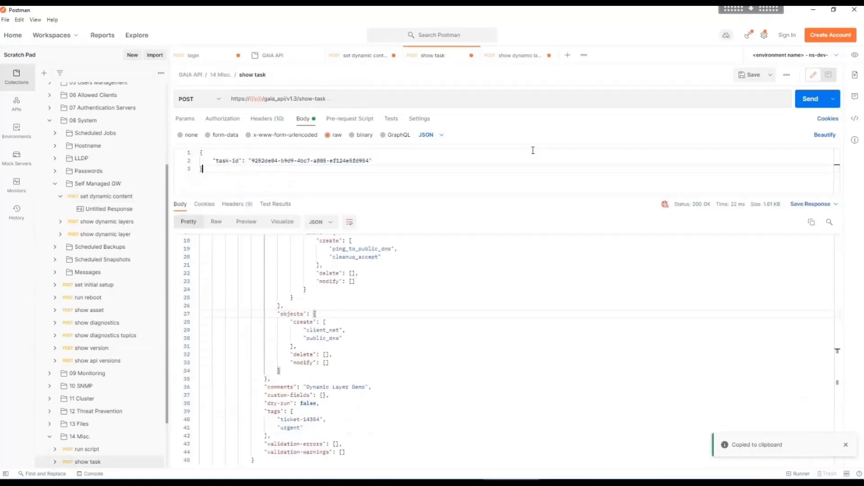
pyautogui.click(807, 103)
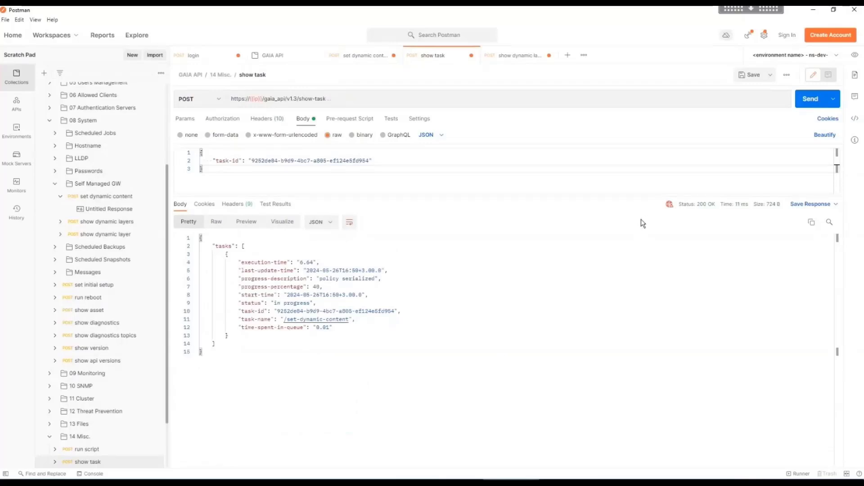
pyautogui.click(807, 104)
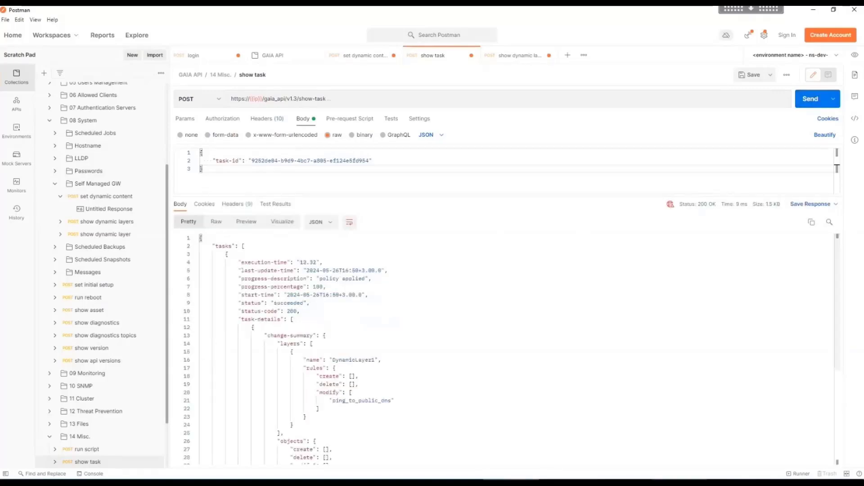
# - Switch to the dockerhost terminal and rerun ping 8.8.8.8 to test the modified rule, stopping it after a few seconds
pyautogui.hotkey('alt', 'Tab')
pyautogui.press('Up')
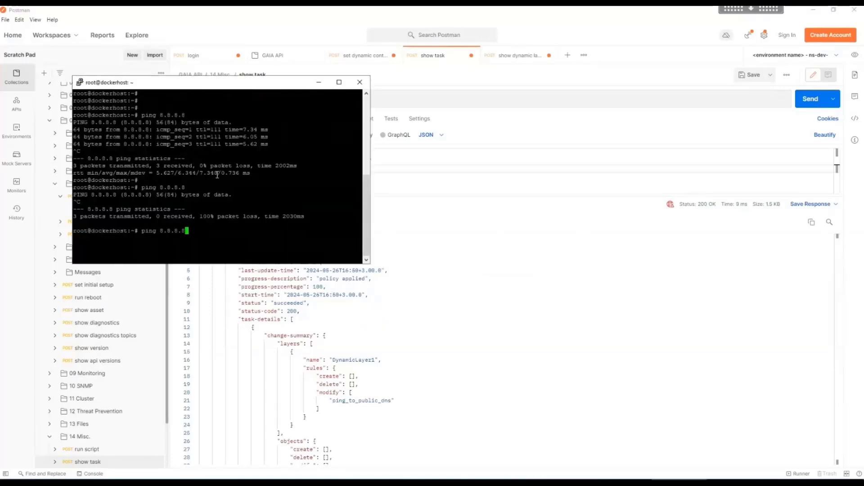
pyautogui.press('Return')
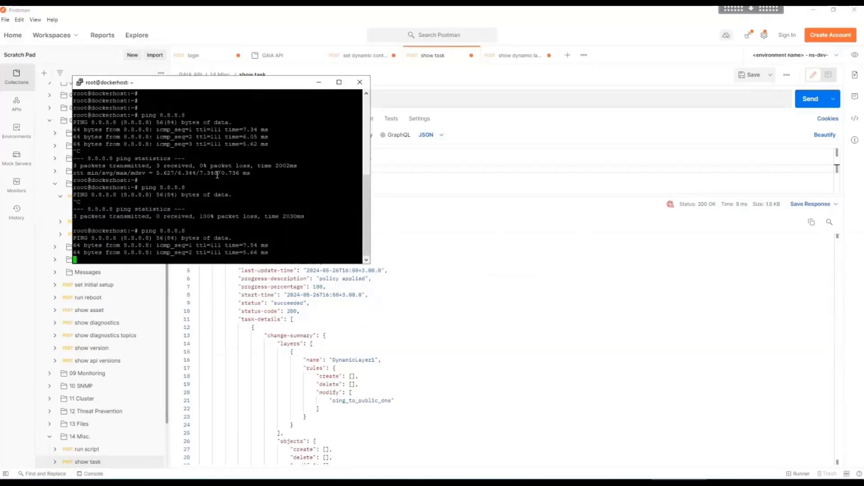
pyautogui.hotkey('ctrl', 'c')
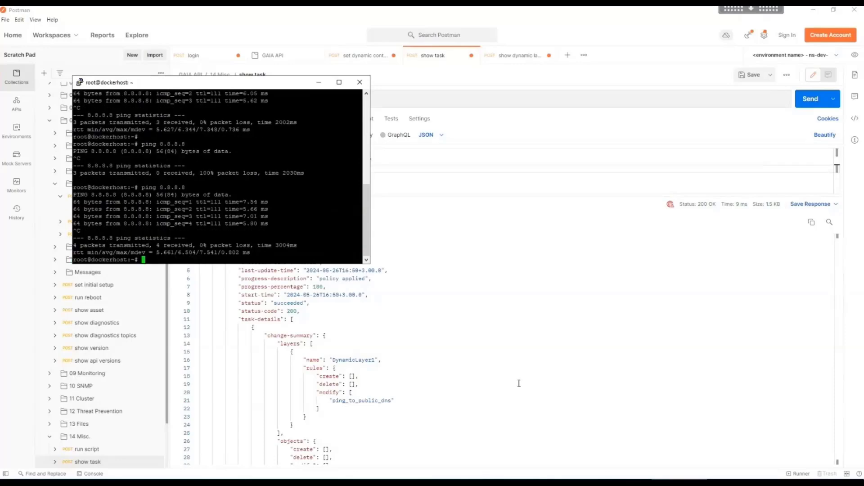
# - Refresh the SmartConsole traffic logs and inspect the newest echo-request log's details and matched rules, closing the log when done
pyautogui.click(414, 359)
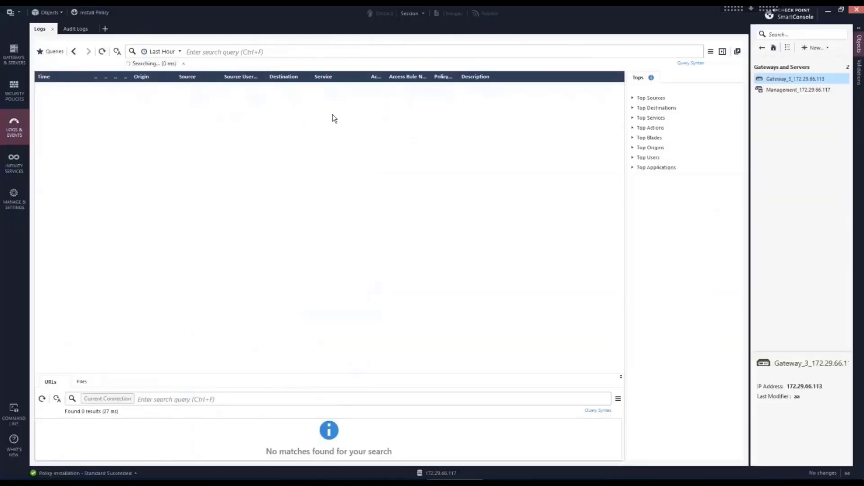
pyautogui.click(352, 98)
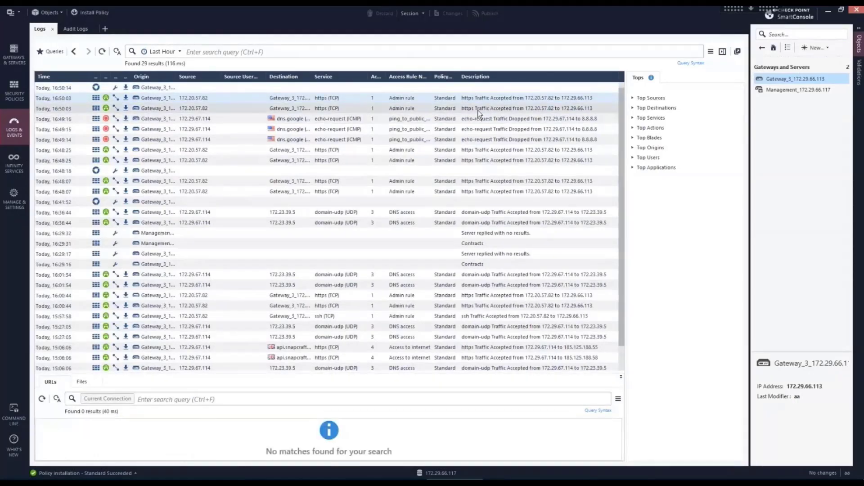
pyautogui.click(102, 51)
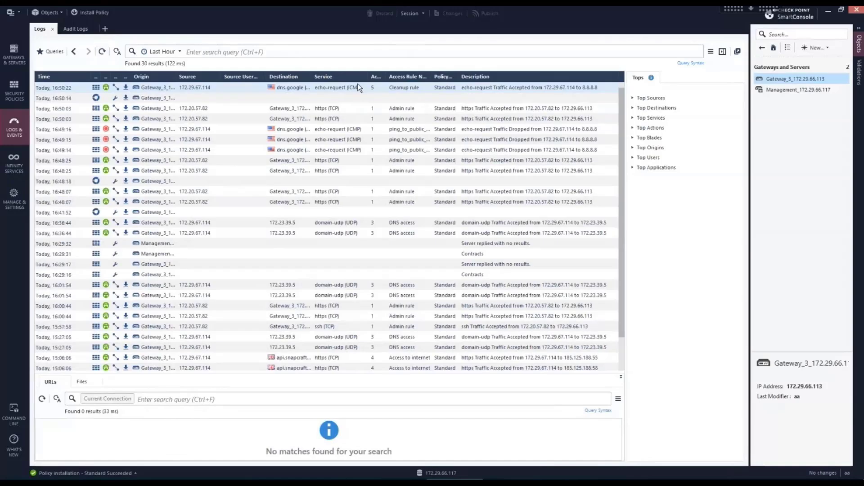
pyautogui.doubleClick(358, 86)
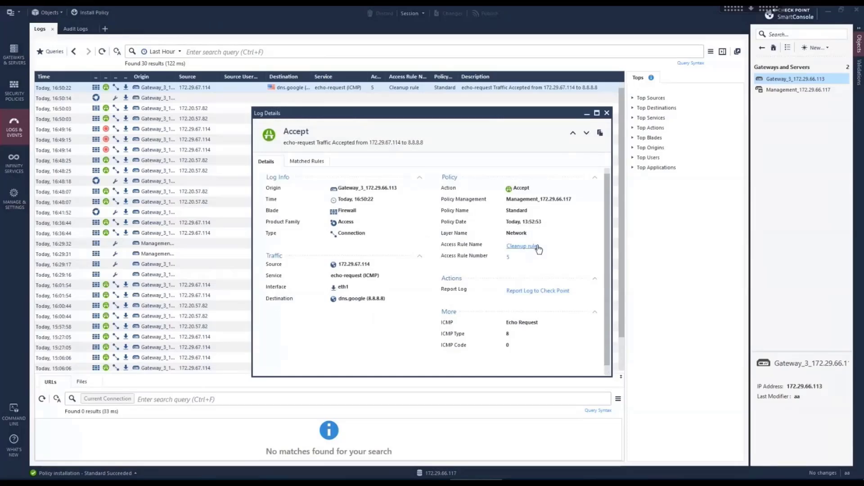
pyautogui.click(320, 162)
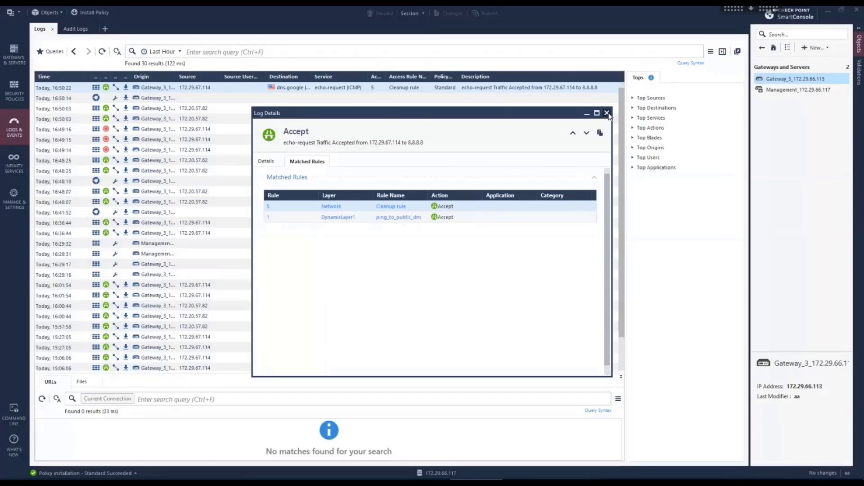
pyautogui.click(607, 113)
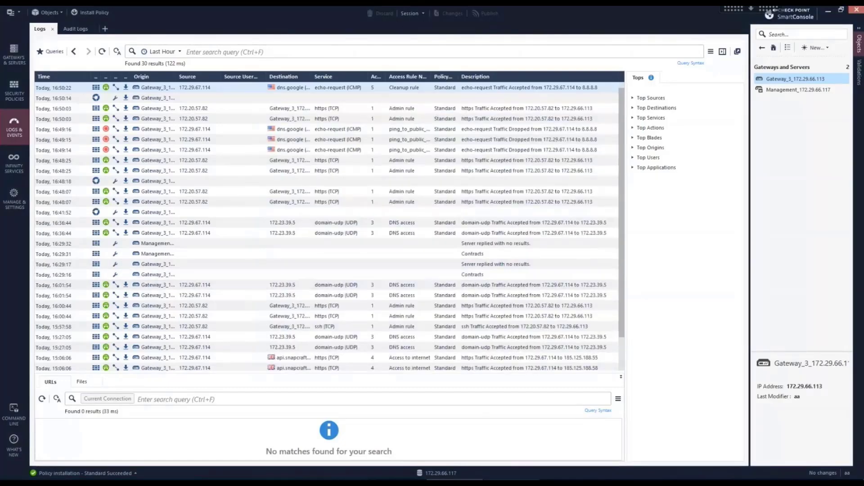
# - Return to Postman and examine the change-summary in the show task response, focusing on the DynamicLayer1 rules listed under modify
pyautogui.click(511, 483)
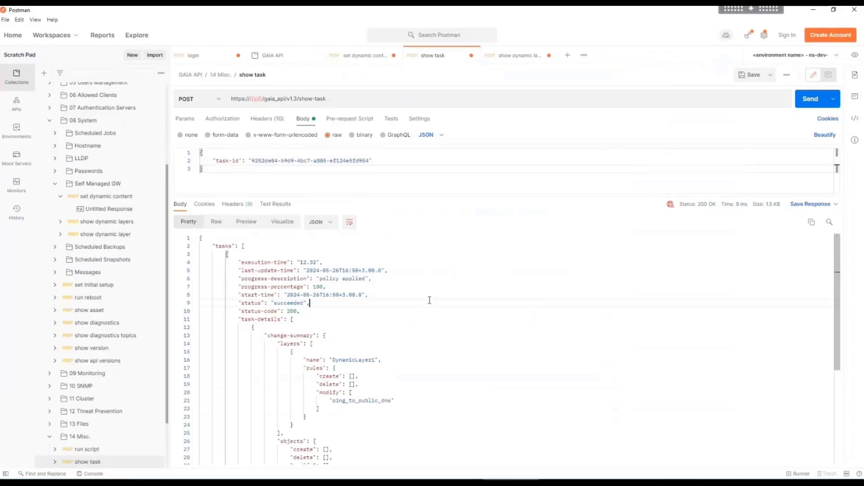
pyautogui.moveTo(261, 335); pyautogui.dragTo(333, 334)
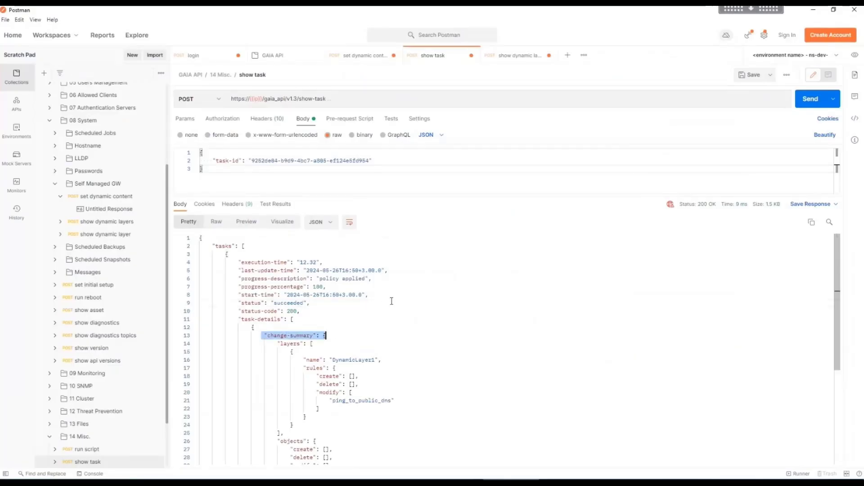
pyautogui.scroll(-1, 391, 300)
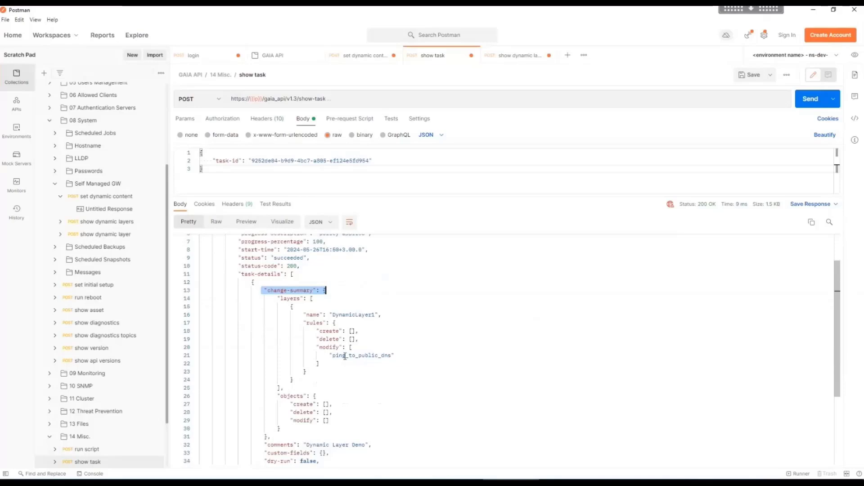
pyautogui.scroll(-1, 370, 333)
pyautogui.moveTo(317, 324); pyautogui.dragTo(380, 339)
pyautogui.click(398, 317)
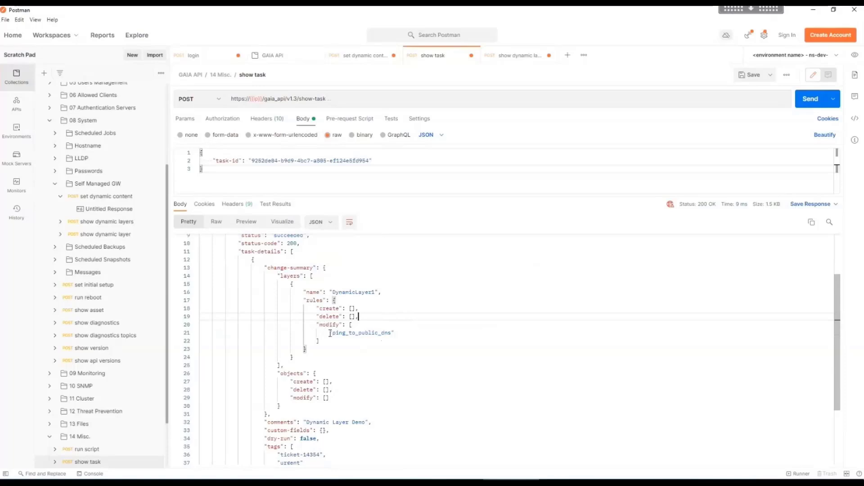
pyautogui.moveTo(330, 333); pyautogui.dragTo(396, 333)
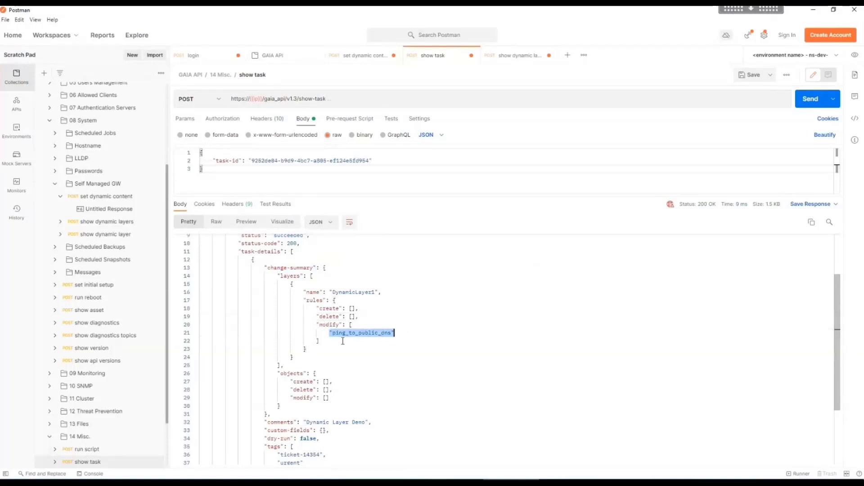
pyautogui.click(401, 324)
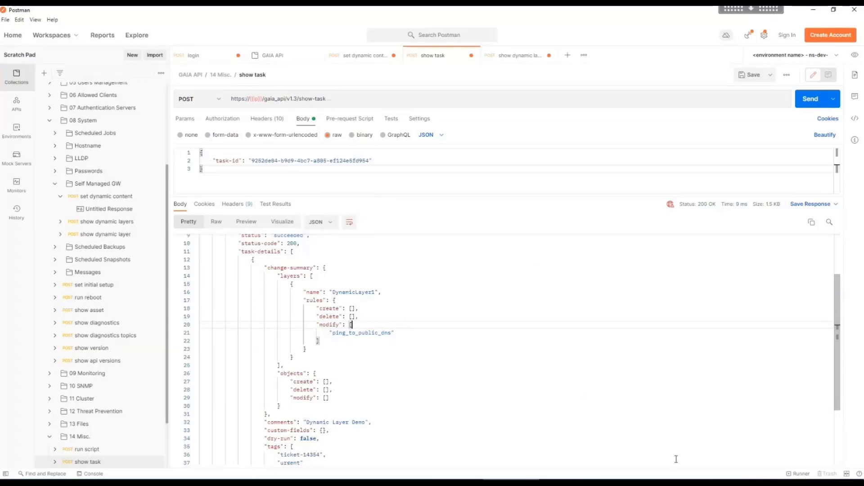
# - Refresh SmartConsole's audit logs and examine the full list of changes in the Modify Rule entry for ping_to_public_dns
pyautogui.click(455, 483)
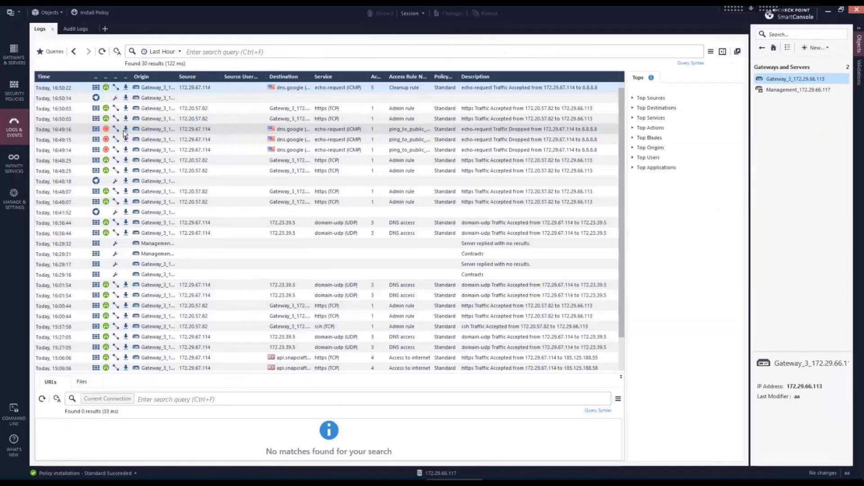
pyautogui.click(76, 28)
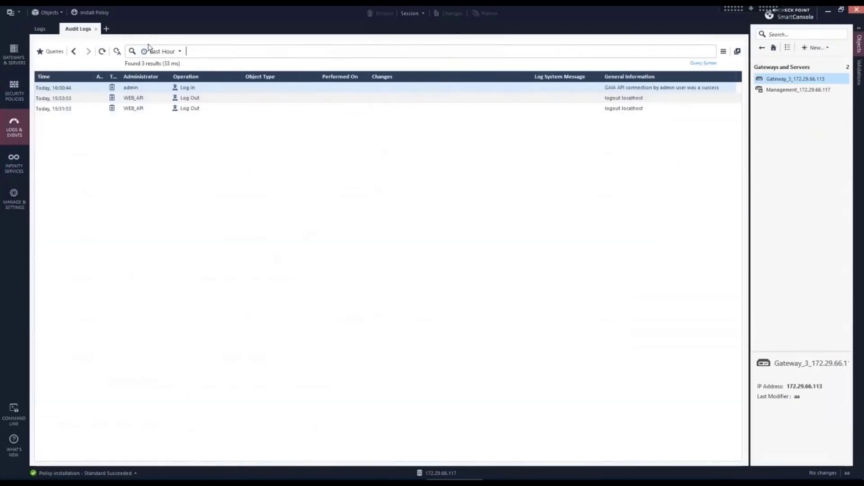
pyautogui.click(102, 51)
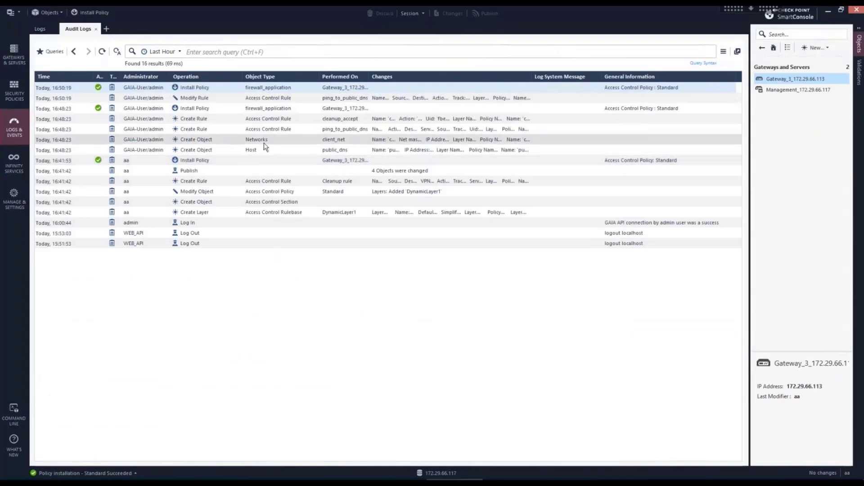
pyautogui.doubleClick(230, 98)
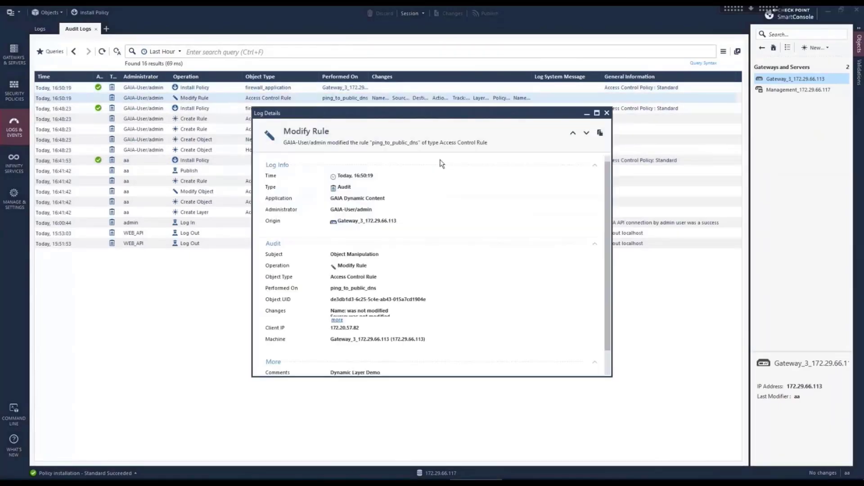
pyautogui.click(338, 320)
pyautogui.scroll(-1, 439, 229)
pyautogui.scroll(-1, 439, 229)
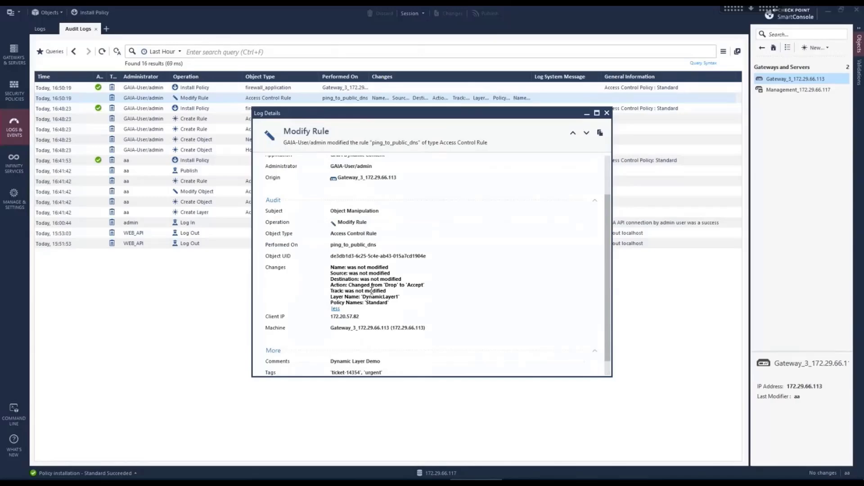
# - Highlight the action change in the Modify Rule audit entry, review the entry's remaining details, and close the log
pyautogui.moveTo(349, 286); pyautogui.dragTo(426, 285)
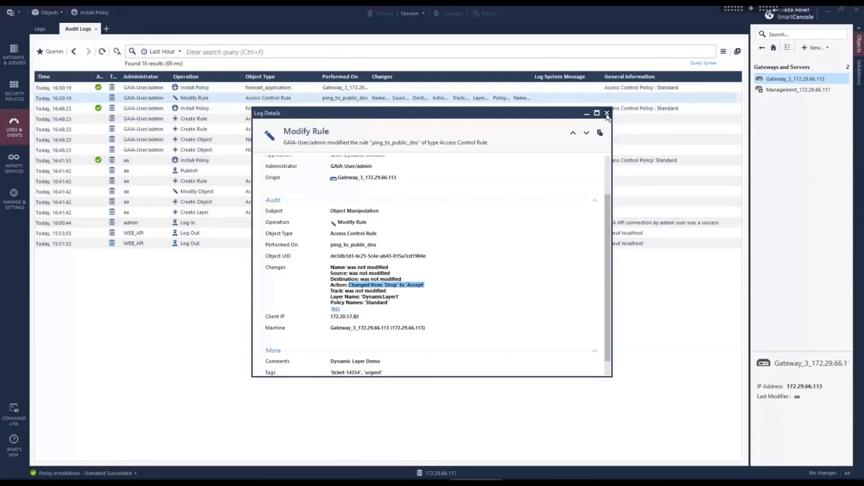
pyautogui.scroll(2, 606, 211)
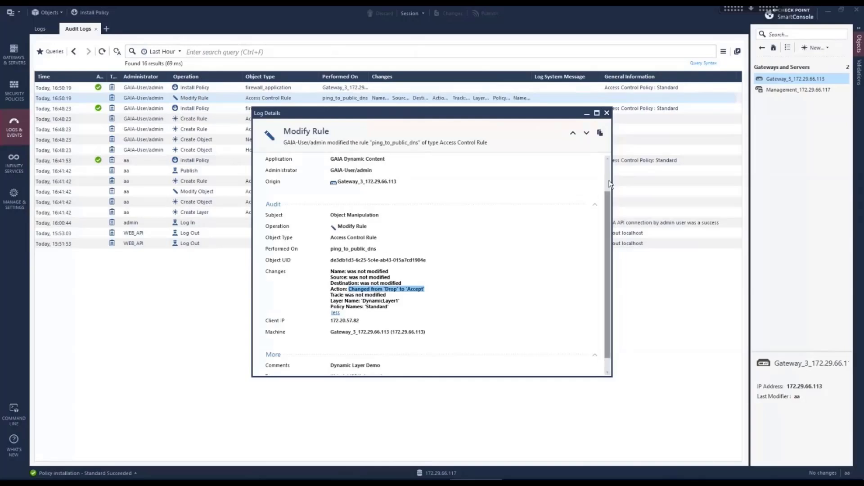
pyautogui.click(415, 279)
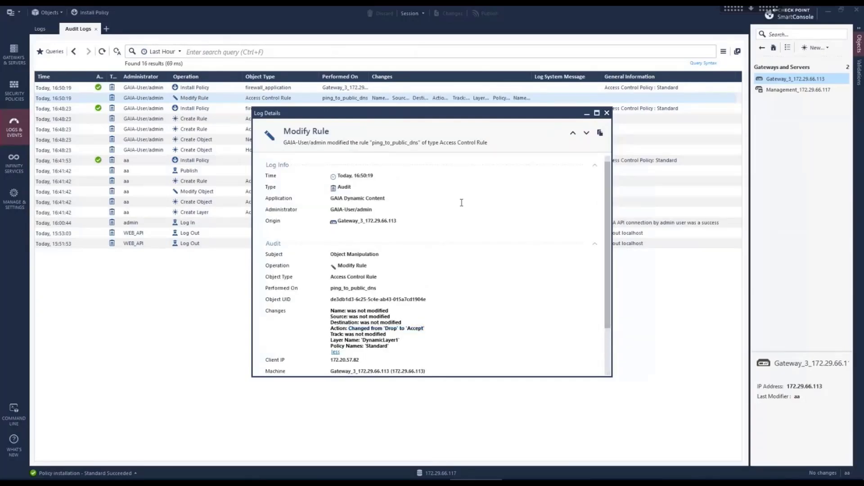
pyautogui.click(606, 114)
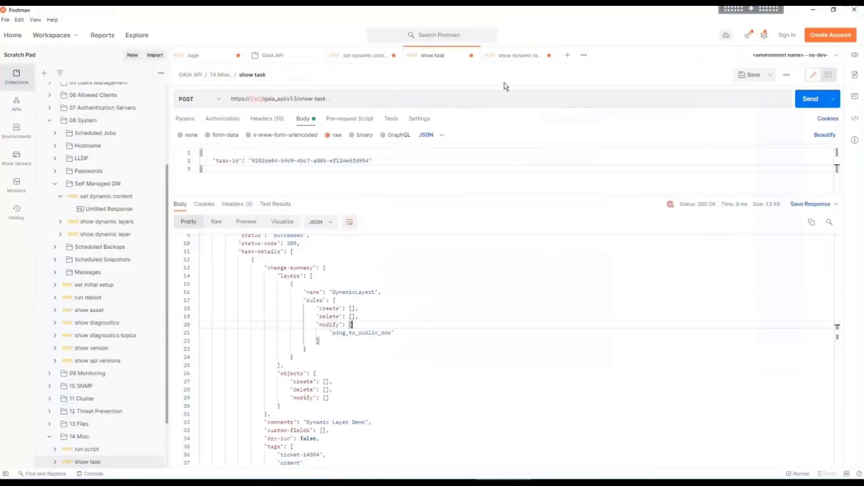
# - Return to Postman, resend the show-dynamic-layer request for DynamicLayer1, and examine the response's layer name and last-dynamic-content-change section
pyautogui.click(507, 57)
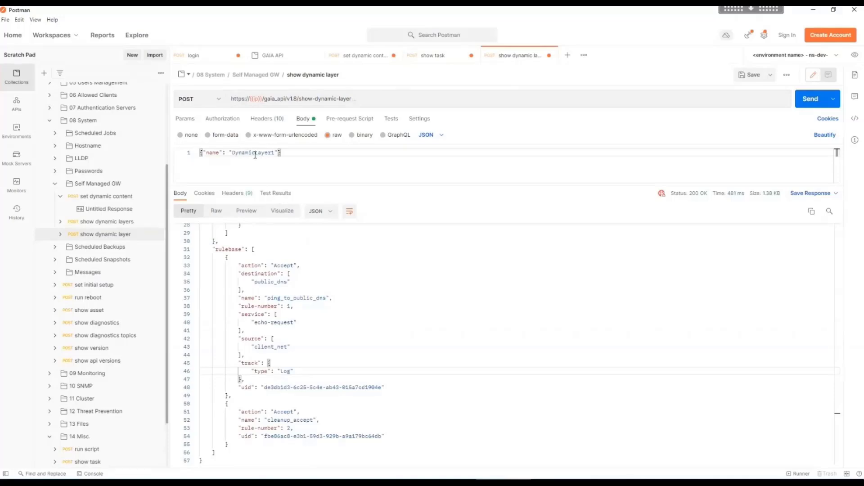
pyautogui.click(807, 100)
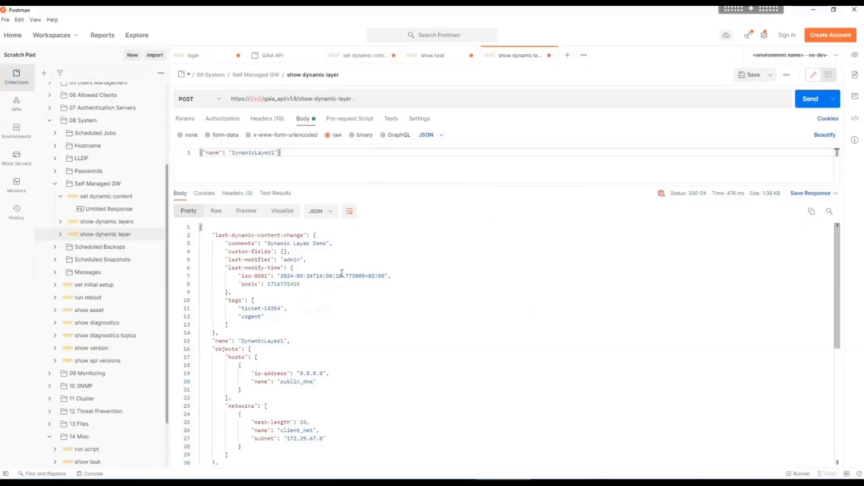
pyautogui.scroll(-3, 254, 321)
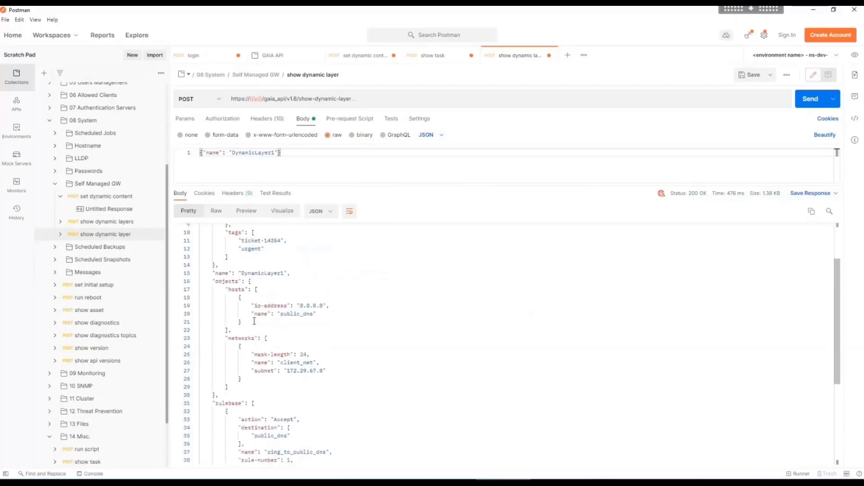
pyautogui.click(214, 282)
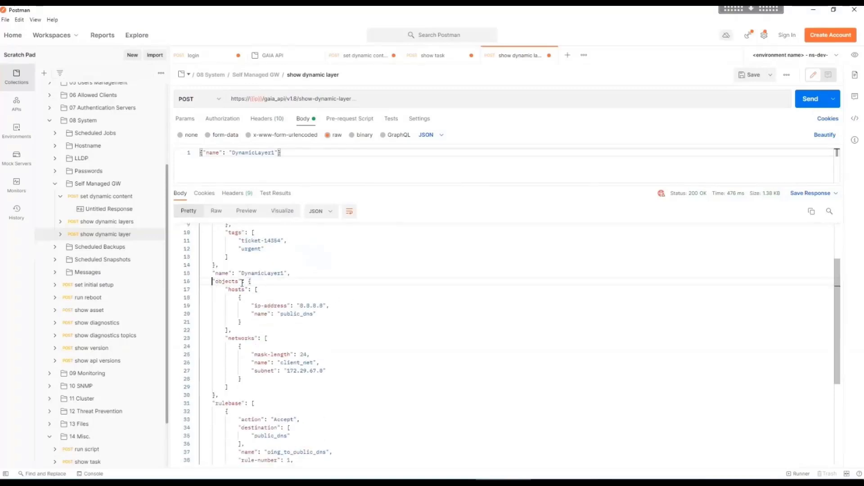
pyautogui.doubleClick(243, 282)
pyautogui.scroll(3, 252, 315)
pyautogui.doubleClick(261, 341)
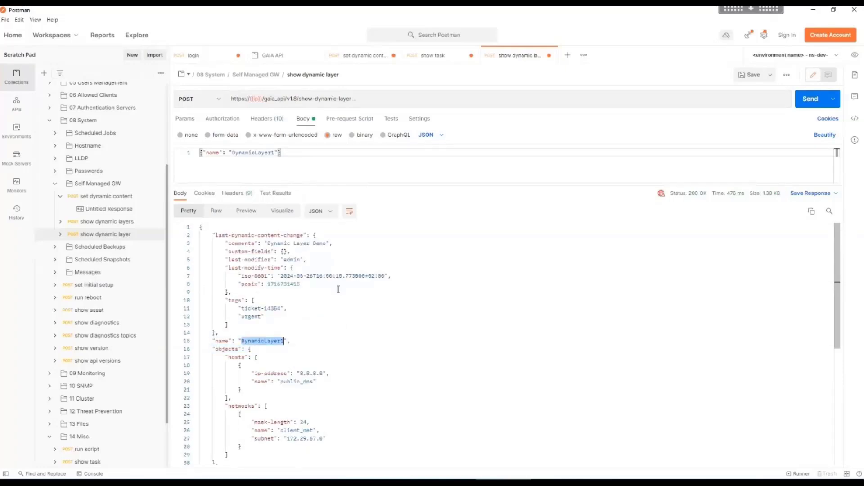
pyautogui.moveTo(222, 235); pyautogui.dragTo(330, 302)
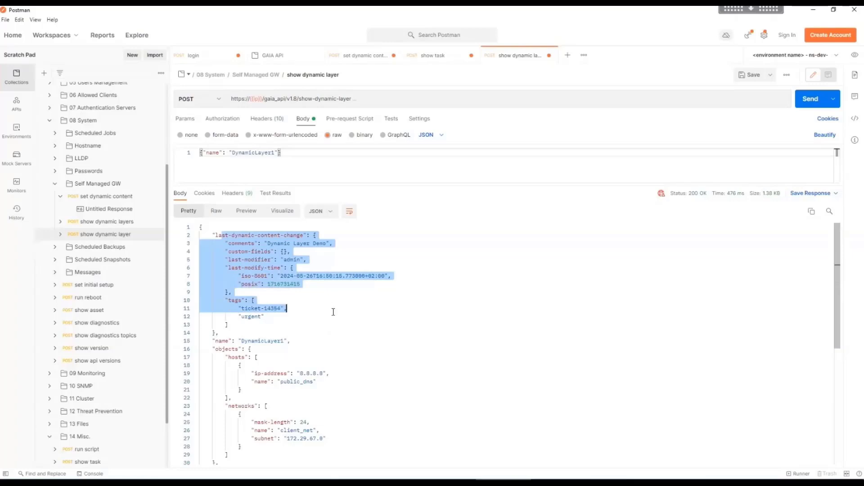
pyautogui.click(344, 300)
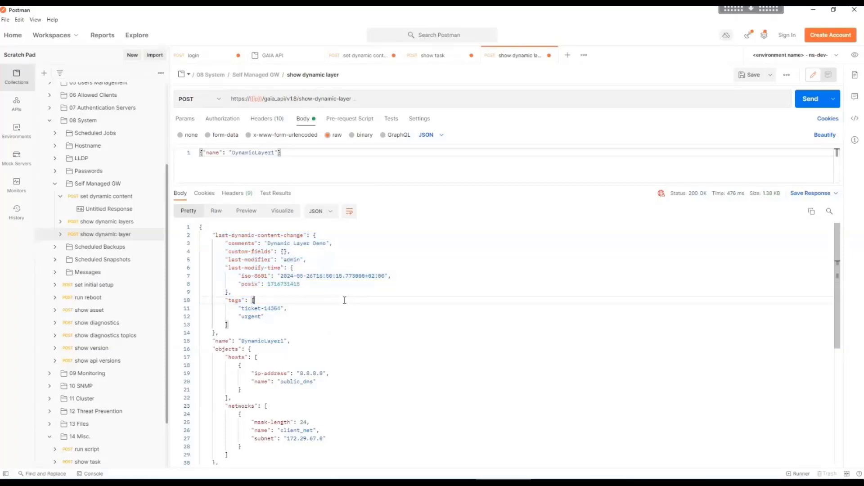
# - Examine the hosts and networks listed under objects in the show-dynamic-layer response
pyautogui.scroll(-2, 344, 300)
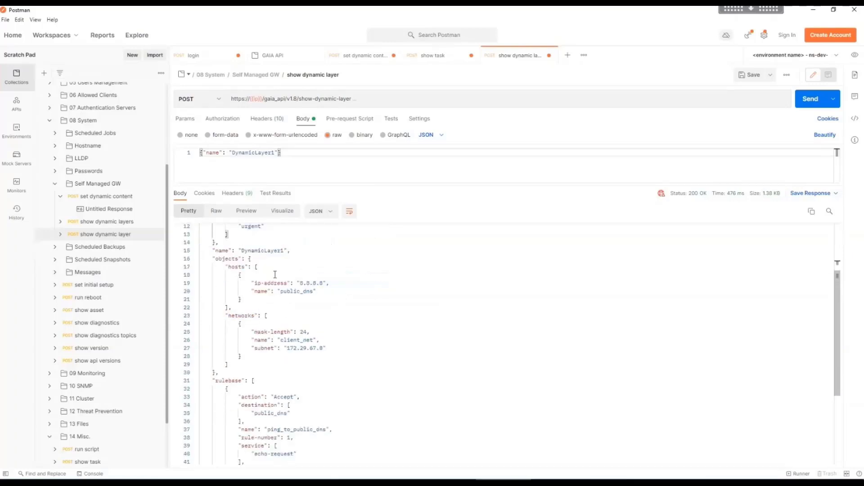
pyautogui.moveTo(224, 266); pyautogui.dragTo(242, 275)
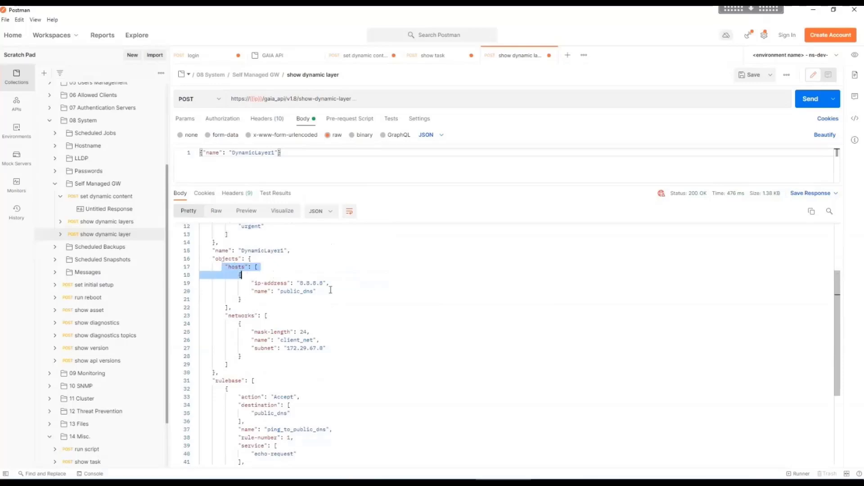
pyautogui.hotkey('shift', 'Down')
pyautogui.hotkey('shift', 'Down')
pyautogui.hotkey('shift', 'Down')
pyautogui.hotkey('shift', 'Down')
pyautogui.click(310, 315)
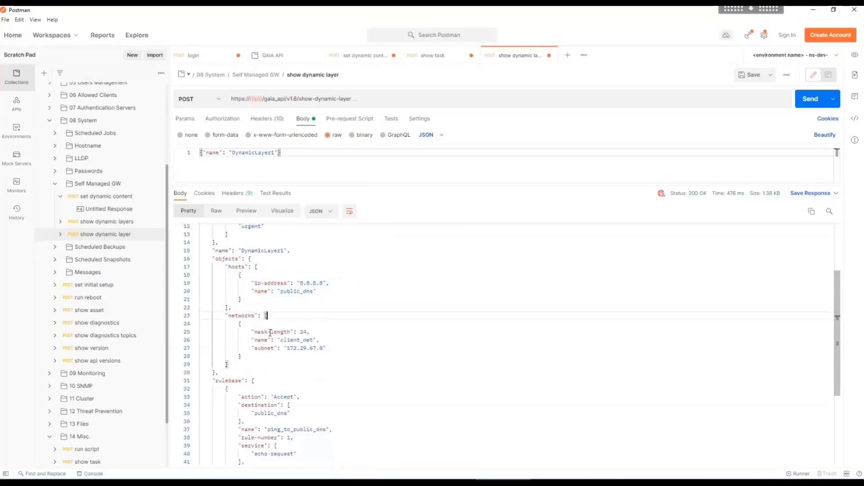
# - Examine the ping_to_public_dns rule in the response's rulebase, highlighting its action, destination, source, track and rule number
pyautogui.scroll(-5, 318, 316)
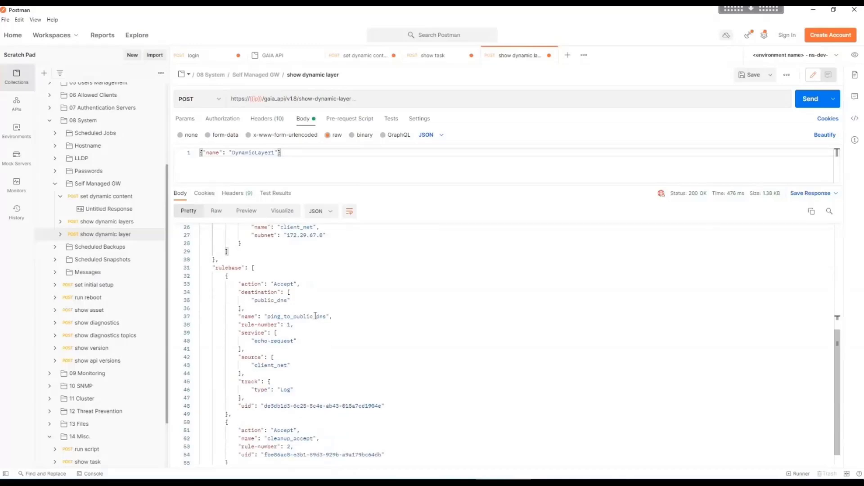
pyautogui.click(361, 261)
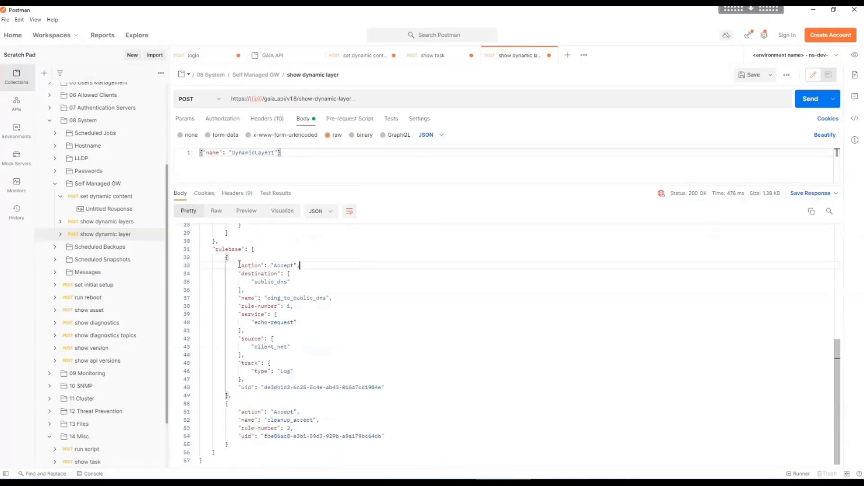
pyautogui.moveTo(239, 265); pyautogui.dragTo(312, 264)
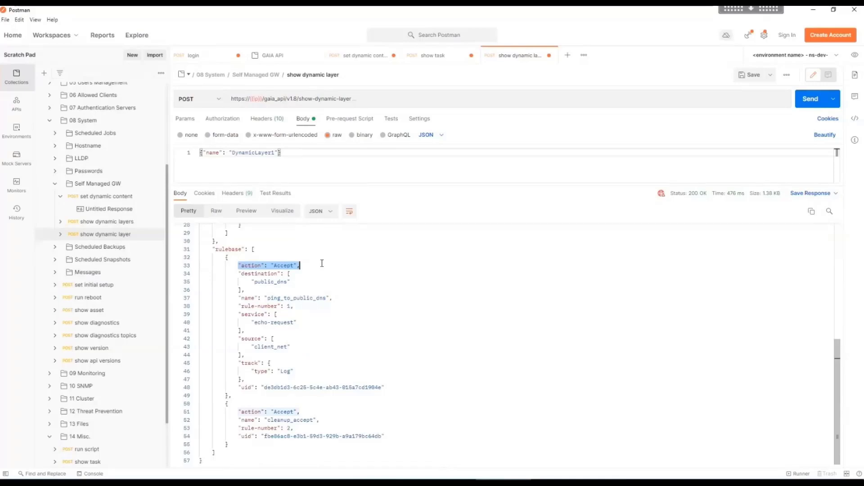
pyautogui.click(311, 318)
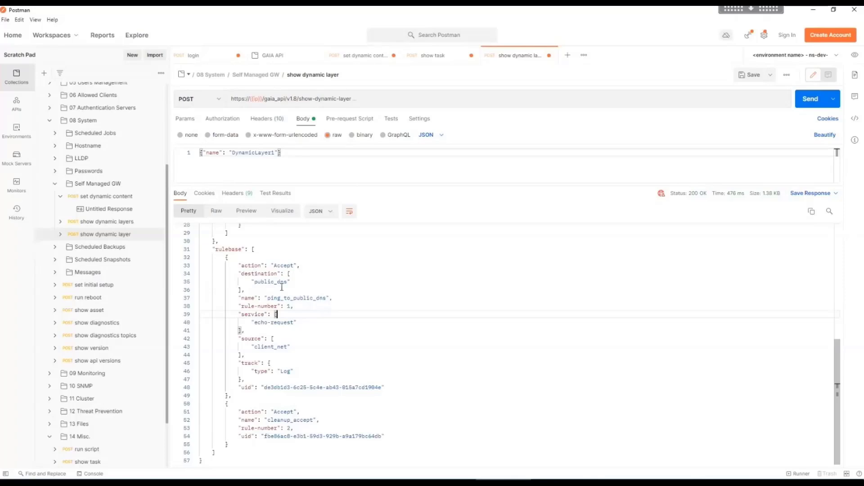
pyautogui.moveTo(238, 273); pyautogui.dragTo(266, 289)
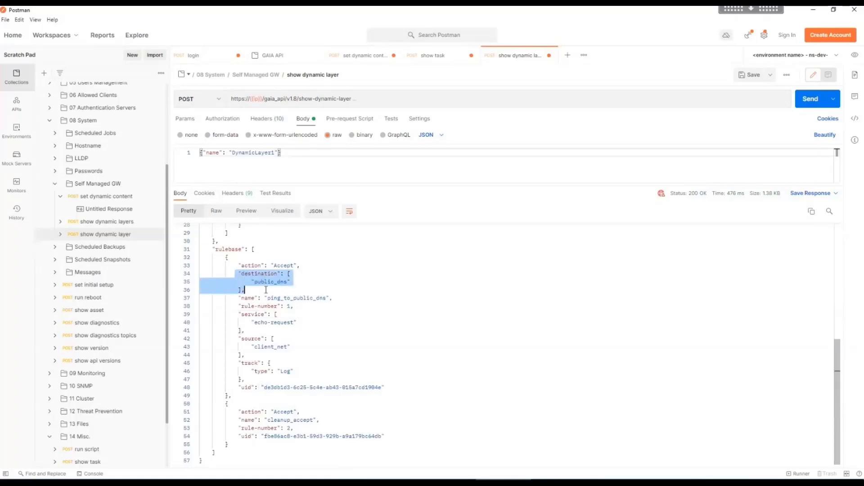
pyautogui.moveTo(245, 338); pyautogui.dragTo(245, 379)
pyautogui.click(329, 350)
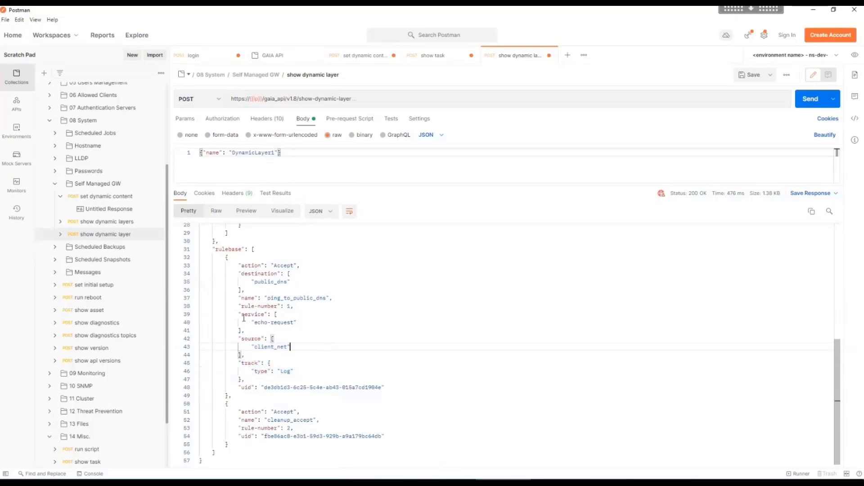
pyautogui.moveTo(238, 306); pyautogui.dragTo(306, 306)
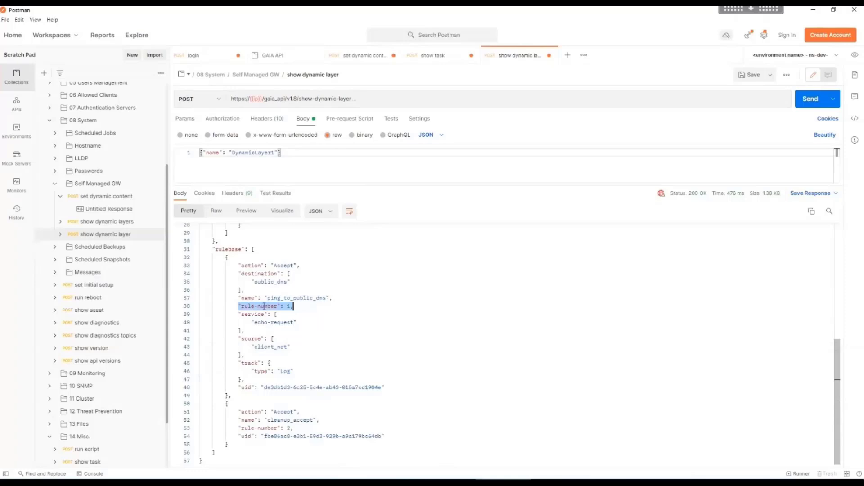
pyautogui.click(222, 258)
pyautogui.moveTo(231, 280); pyautogui.dragTo(244, 382)
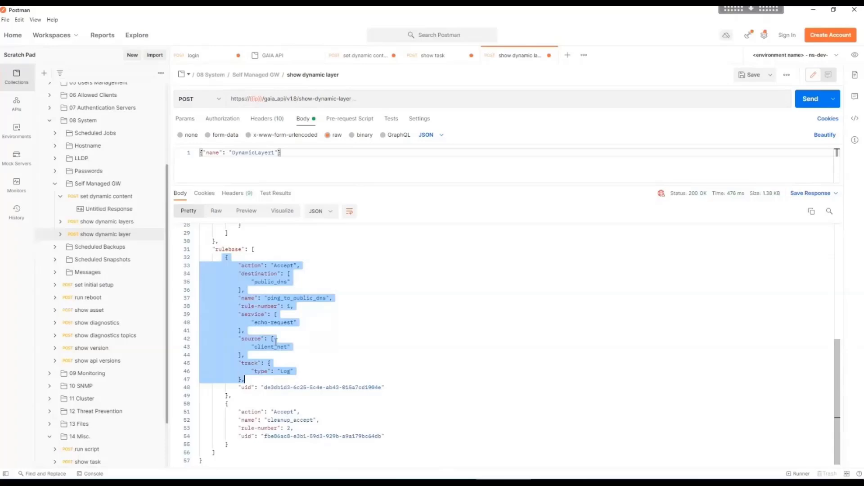
pyautogui.click(350, 323)
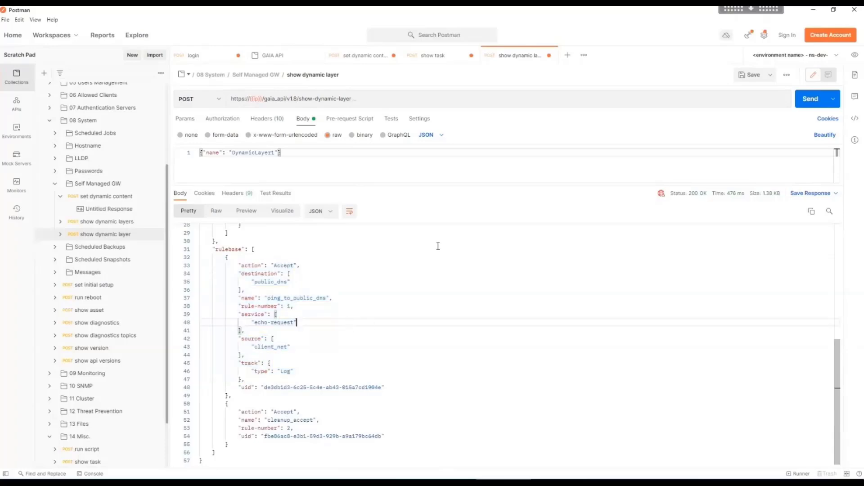